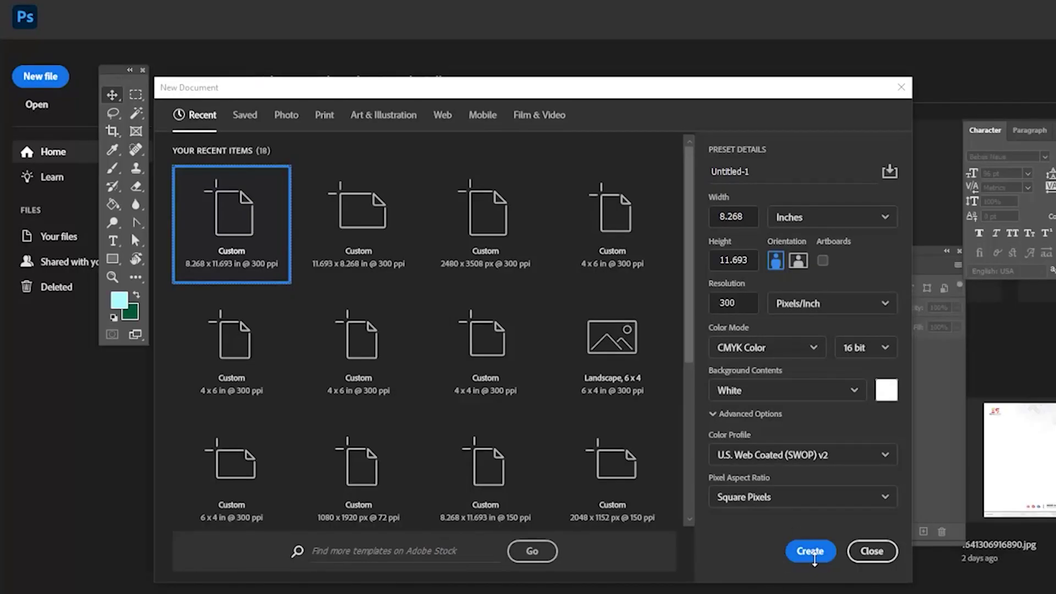
- Create an 8.268 x 11.693 inch, 300 ppi CMYK document with a white background and embed the 122222 portrait photo
{"action": "left_click", "coordinate": [809, 551]}
{"action": "left_click", "coordinate": [48, 15]}
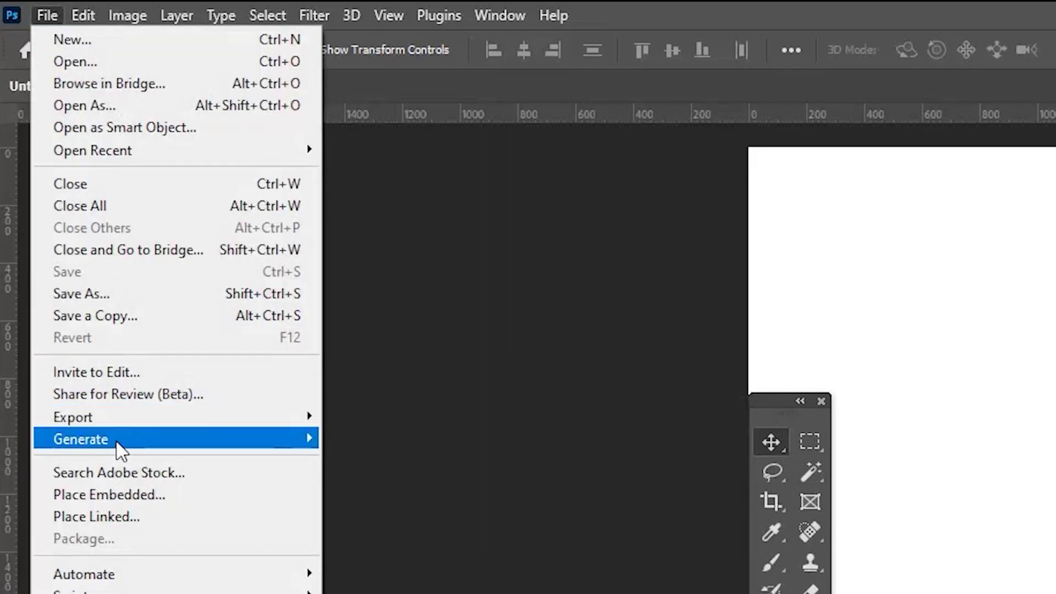
{"action": "left_click", "coordinate": [113, 495]}
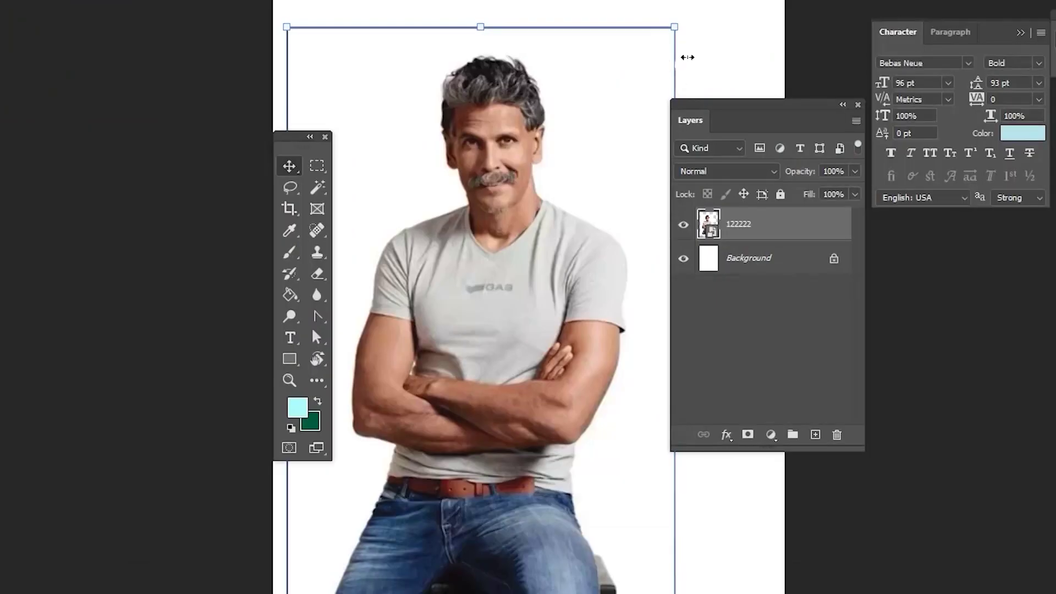
{"action": "key", "text": "Return"}
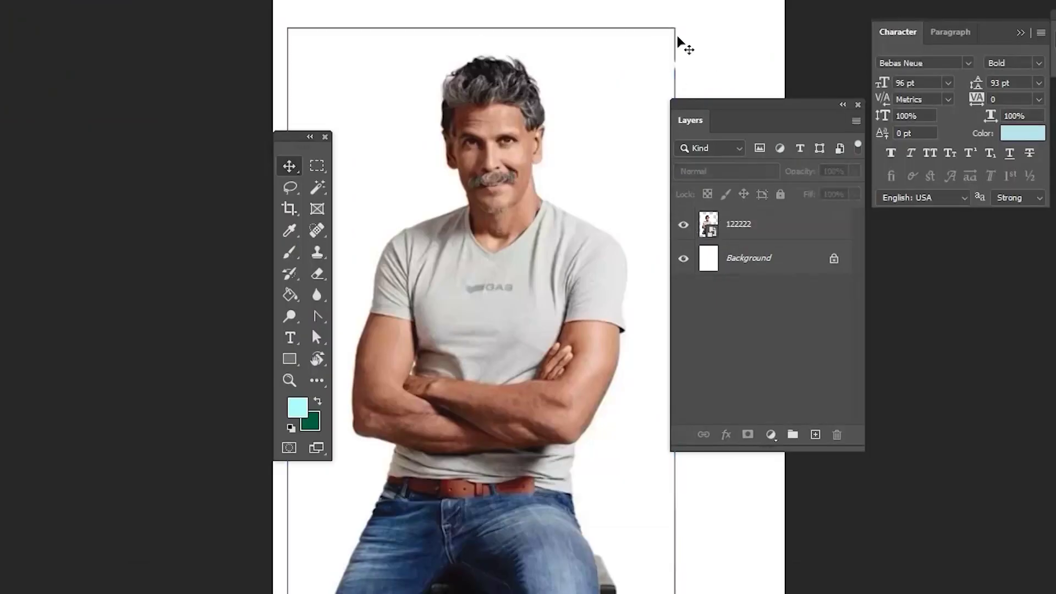
- Select the photo's subject automatically, copy it onto its own layer, and hide the original 122222 layer
{"action": "left_click", "coordinate": [570, 68]}
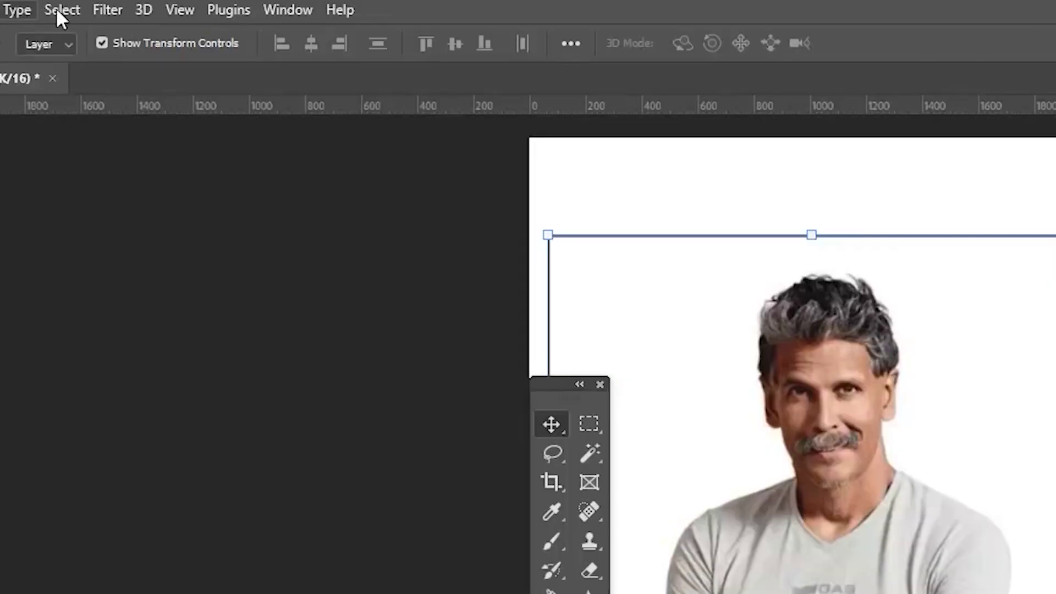
{"action": "left_click", "coordinate": [63, 10]}
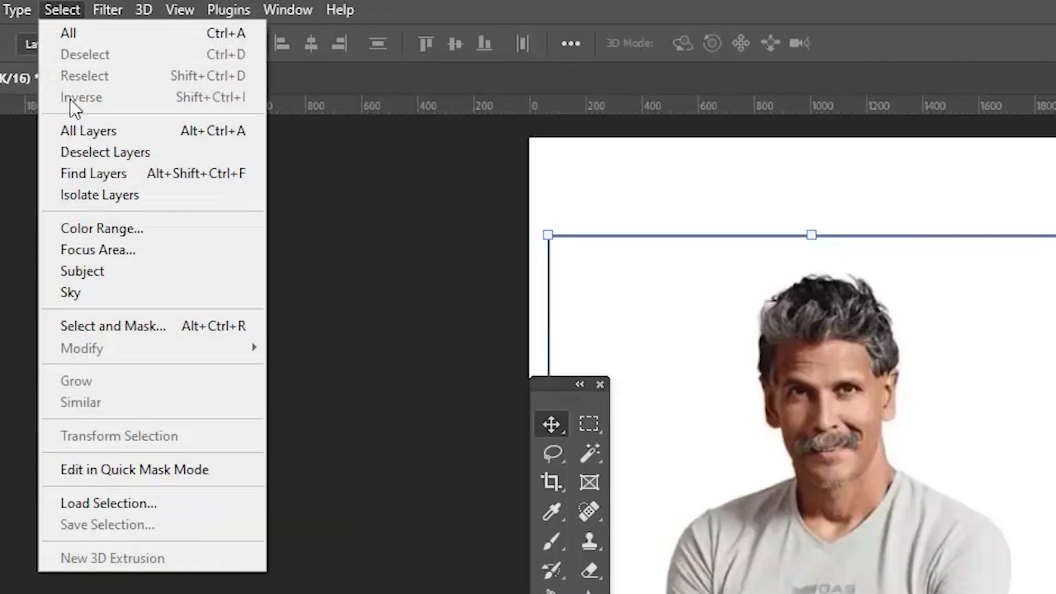
{"action": "left_click", "coordinate": [100, 274]}
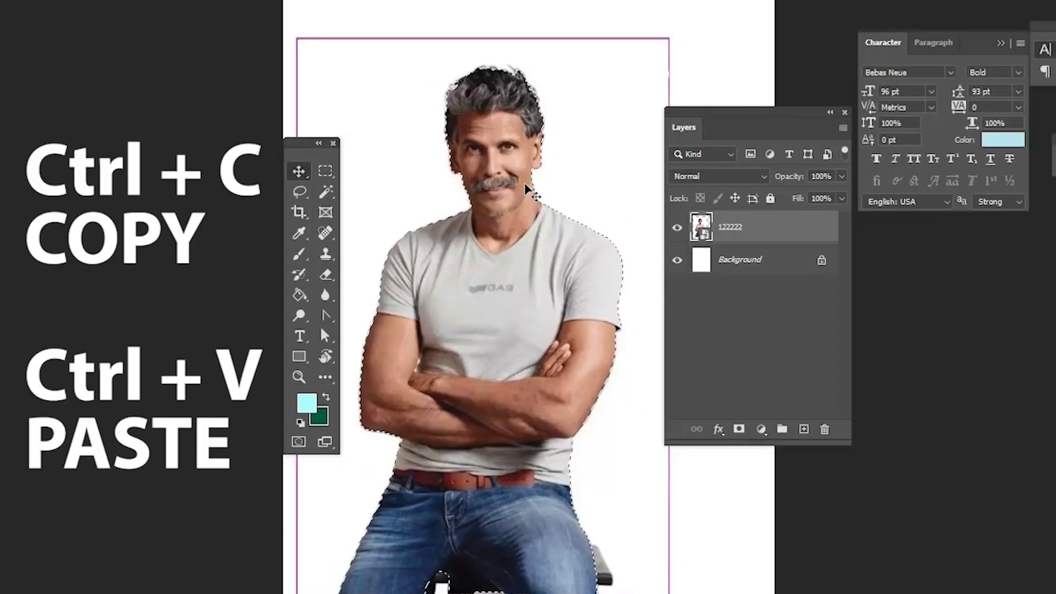
{"action": "key", "text": "ctrl+c"}
{"action": "key", "text": "ctrl+v"}
{"action": "left_click", "coordinate": [677, 259]}
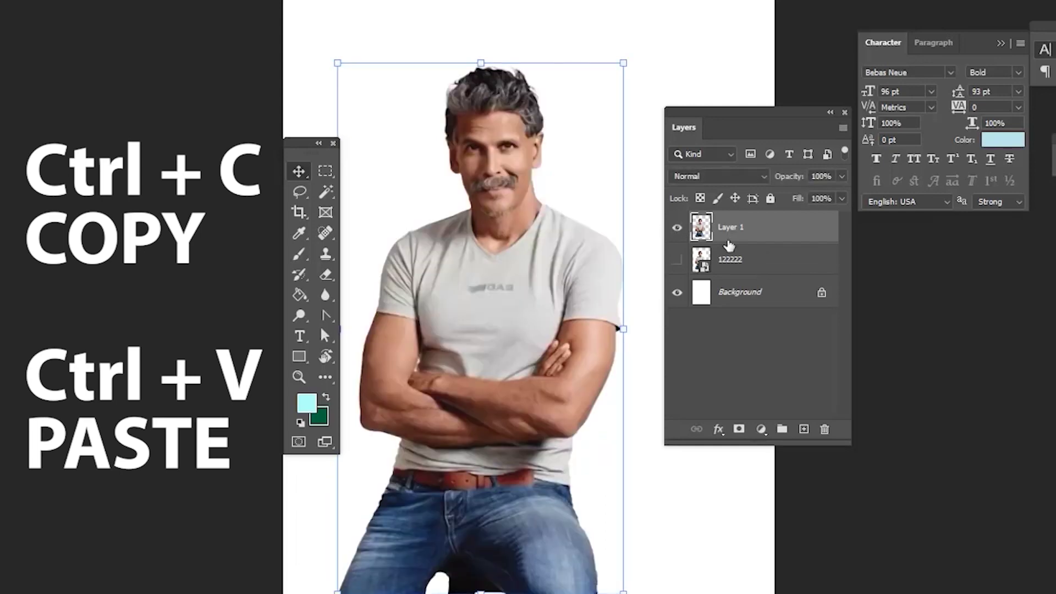
- Enlarge the cut-out man and position him against the page's left edge
{"action": "left_click_drag", "start_coordinate": [550, 301], "coordinate": [494, 300]}
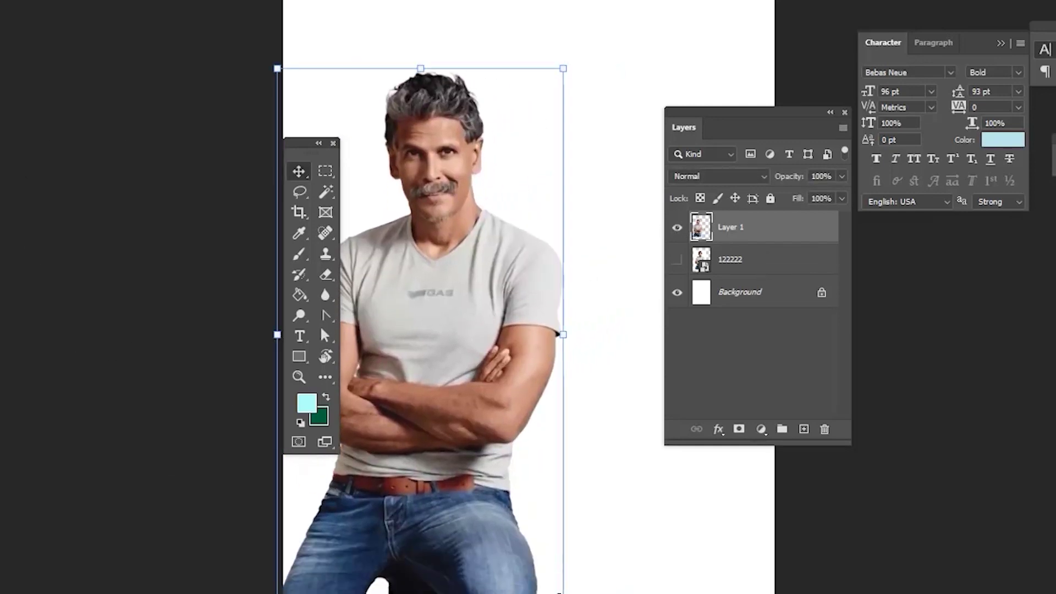
{"action": "left_click_drag", "start_coordinate": [561, 593], "coordinate": [613, 593]}
{"action": "left_click_drag", "start_coordinate": [486, 404], "coordinate": [506, 372]}
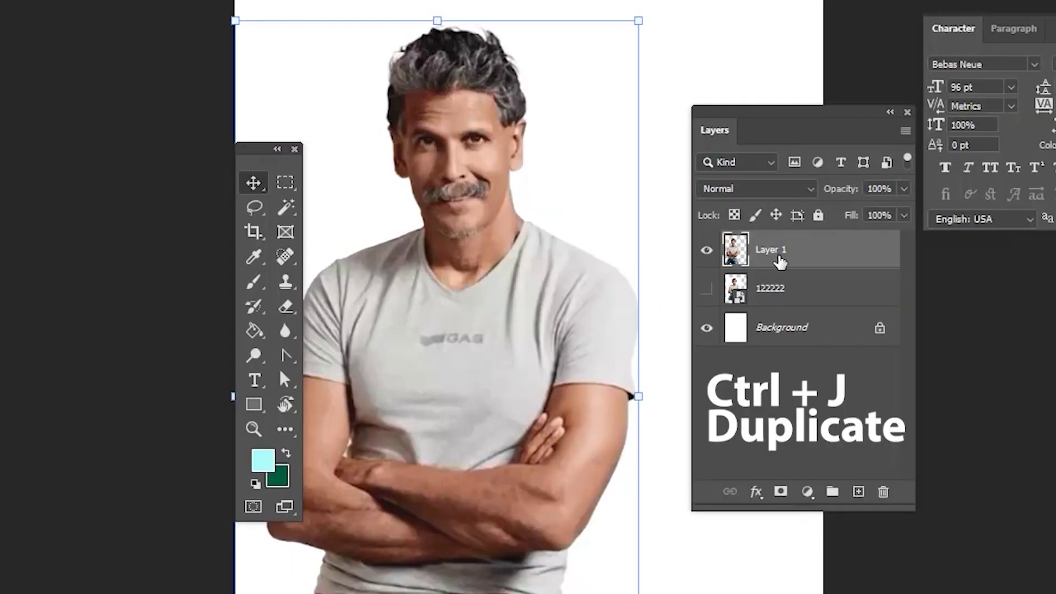
- Duplicate the cut-out layer, hide the copy, and make the original Layer 1 active
{"action": "key", "text": "ctrl+j"}
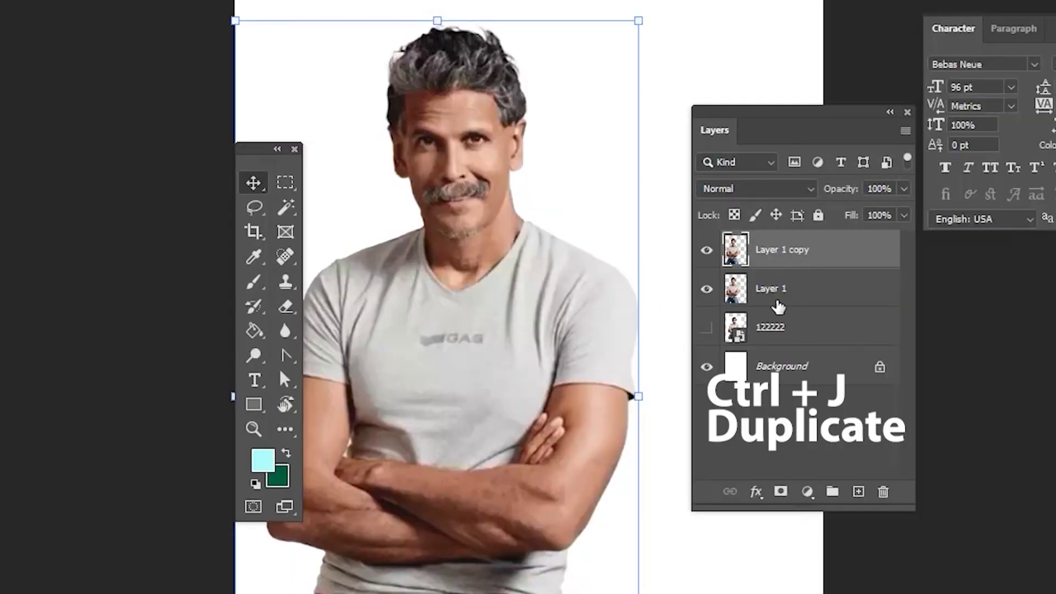
{"action": "left_click", "coordinate": [737, 296]}
{"action": "left_click", "coordinate": [706, 251]}
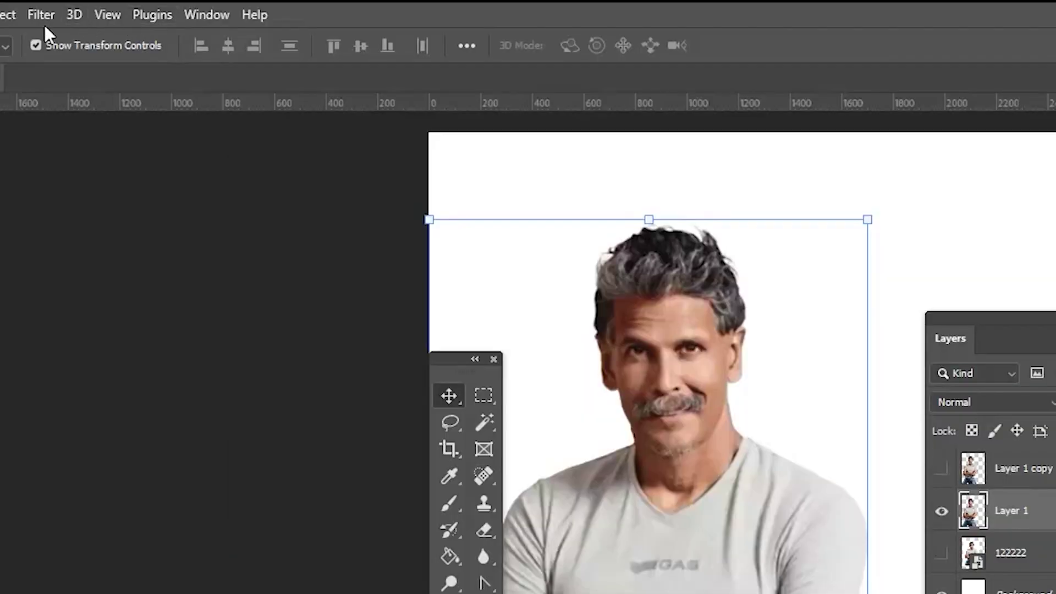
- Liquify Layer 1 with a size 250 warp brush, smearing the hair, face, shirt, arm and jeans out to the page's right edge
{"action": "left_click", "coordinate": [44, 22]}
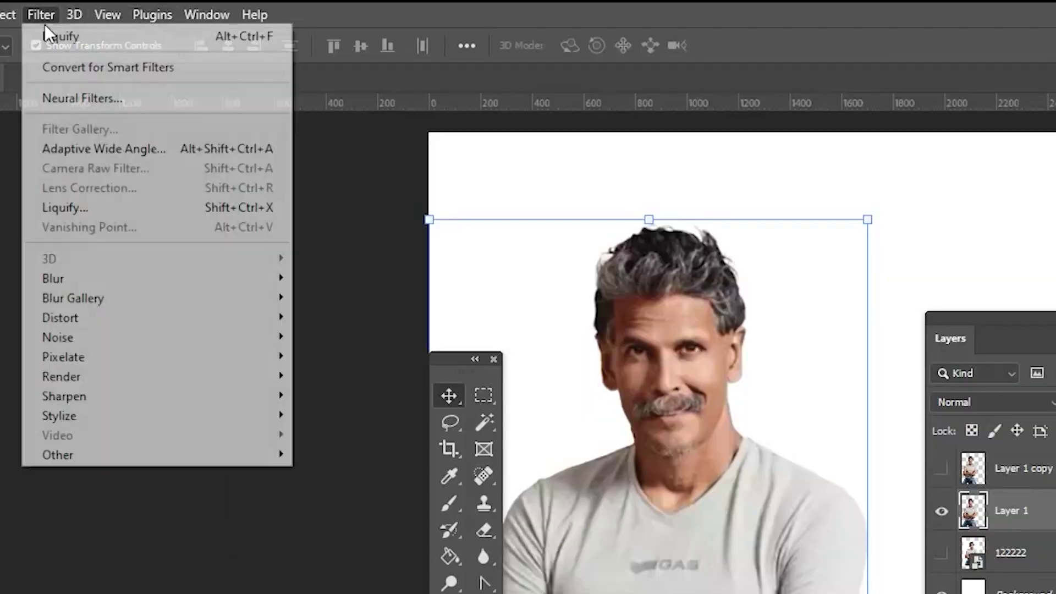
{"action": "left_click", "coordinate": [72, 207]}
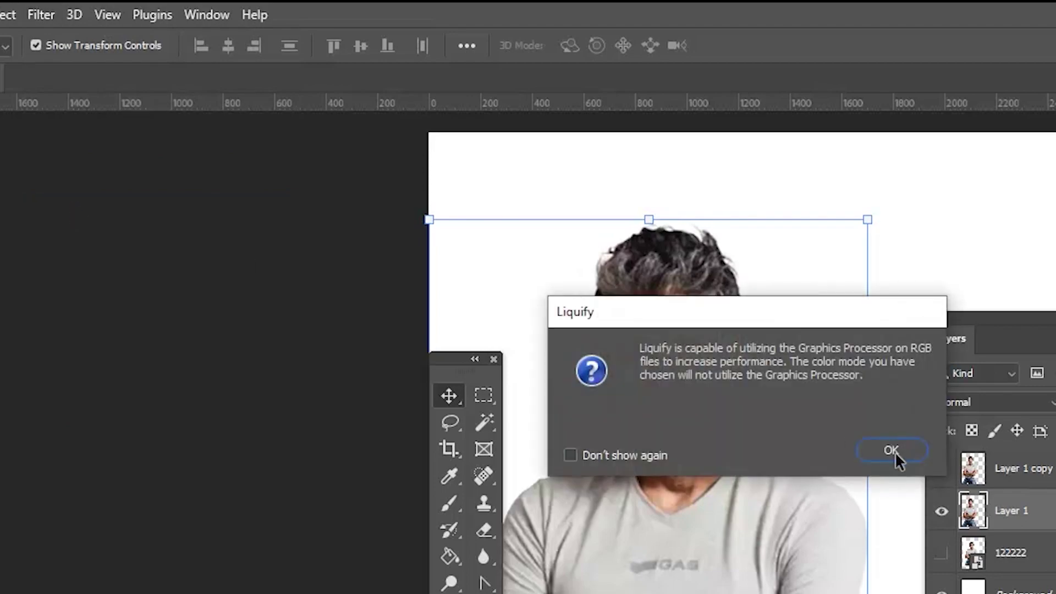
{"action": "left_click", "coordinate": [894, 451]}
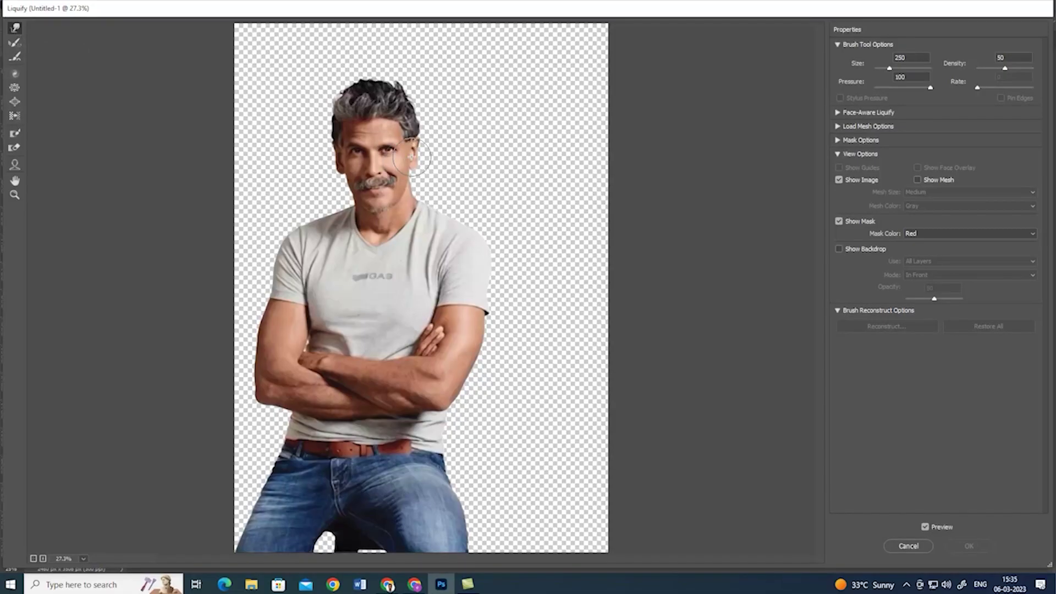
{"action": "mouse_move", "coordinate": [405, 124]}
{"action": "left_mouse_down"}
{"action": "mouse_move", "coordinate": [457, 96]}
{"action": "mouse_move", "coordinate": [513, 88]}
{"action": "left_mouse_up"}
{"action": "left_click_drag", "start_coordinate": [388, 107], "coordinate": [462, 93]}
{"action": "mouse_move", "coordinate": [388, 94]}
{"action": "left_mouse_down"}
{"action": "mouse_move", "coordinate": [434, 62]}
{"action": "mouse_move", "coordinate": [448, 72]}
{"action": "mouse_move", "coordinate": [542, 46]}
{"action": "left_mouse_up"}
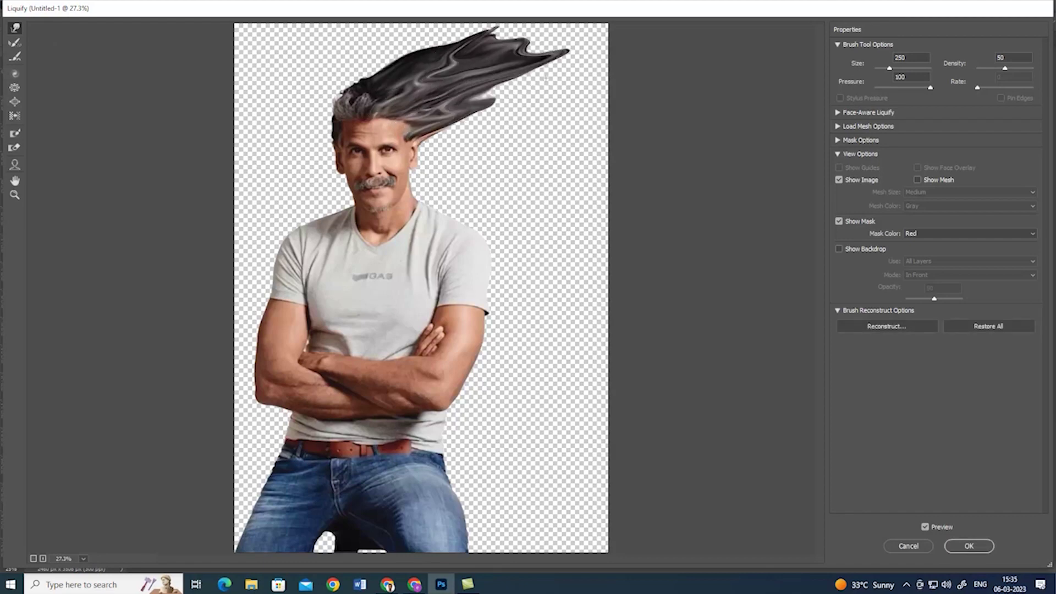
{"action": "left_click_drag", "start_coordinate": [426, 121], "coordinate": [586, 77]}
{"action": "left_click_drag", "start_coordinate": [422, 149], "coordinate": [571, 99]}
{"action": "left_click_drag", "start_coordinate": [423, 167], "coordinate": [552, 116]}
{"action": "left_click_drag", "start_coordinate": [429, 195], "coordinate": [543, 135]}
{"action": "mouse_move", "coordinate": [440, 223]}
{"action": "left_mouse_down"}
{"action": "mouse_move", "coordinate": [569, 145]}
{"action": "mouse_move", "coordinate": [641, 82]}
{"action": "left_mouse_up"}
{"action": "left_click_drag", "start_coordinate": [477, 242], "coordinate": [628, 169]}
{"action": "left_click_drag", "start_coordinate": [462, 258], "coordinate": [605, 236]}
{"action": "left_click_drag", "start_coordinate": [439, 307], "coordinate": [604, 286]}
{"action": "left_click_drag", "start_coordinate": [450, 352], "coordinate": [657, 316]}
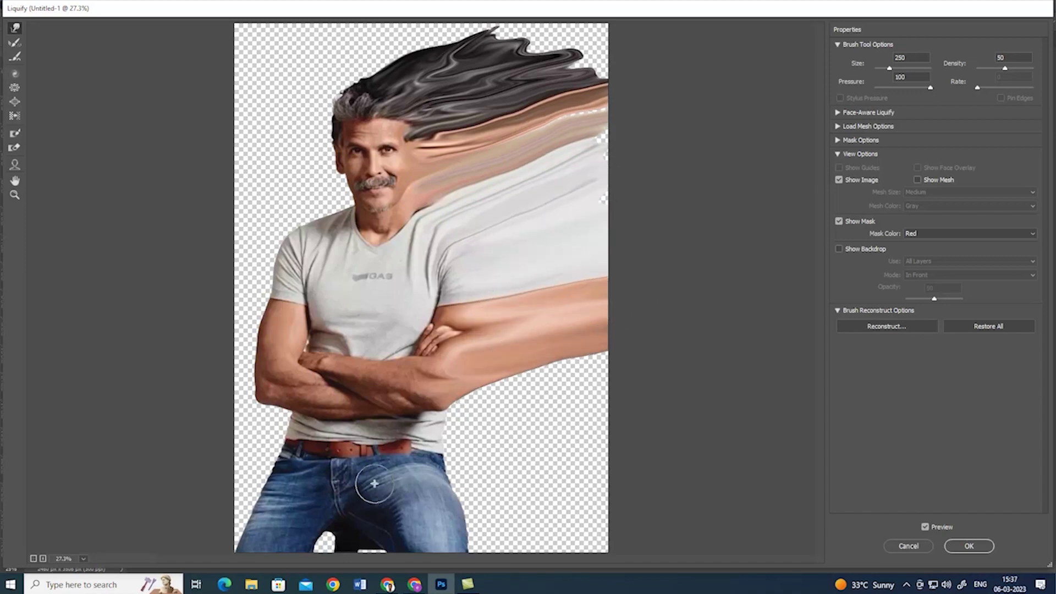
{"action": "left_click_drag", "start_coordinate": [435, 396], "coordinate": [605, 380]}
{"action": "left_click_drag", "start_coordinate": [458, 427], "coordinate": [602, 409]}
{"action": "left_click_drag", "start_coordinate": [440, 445], "coordinate": [583, 440]}
{"action": "left_click_drag", "start_coordinate": [451, 473], "coordinate": [653, 488]}
{"action": "left_click_drag", "start_coordinate": [462, 522], "coordinate": [602, 525]}
{"action": "mouse_move", "coordinate": [517, 517]}
{"action": "left_mouse_down"}
{"action": "mouse_move", "coordinate": [608, 506]}
{"action": "mouse_move", "coordinate": [587, 560]}
{"action": "left_mouse_up"}
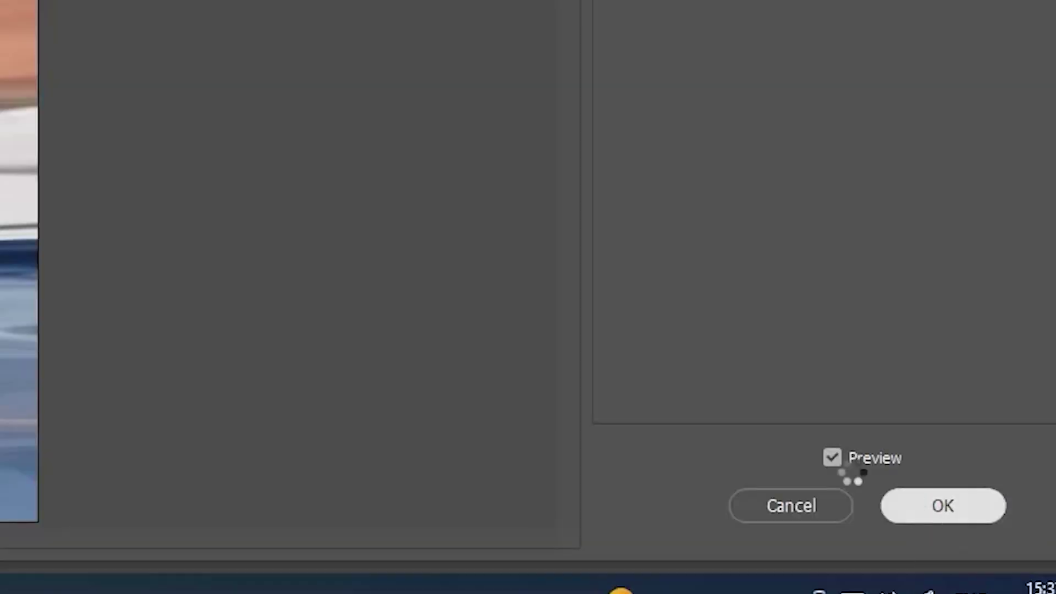
{"action": "left_click", "coordinate": [962, 545]}
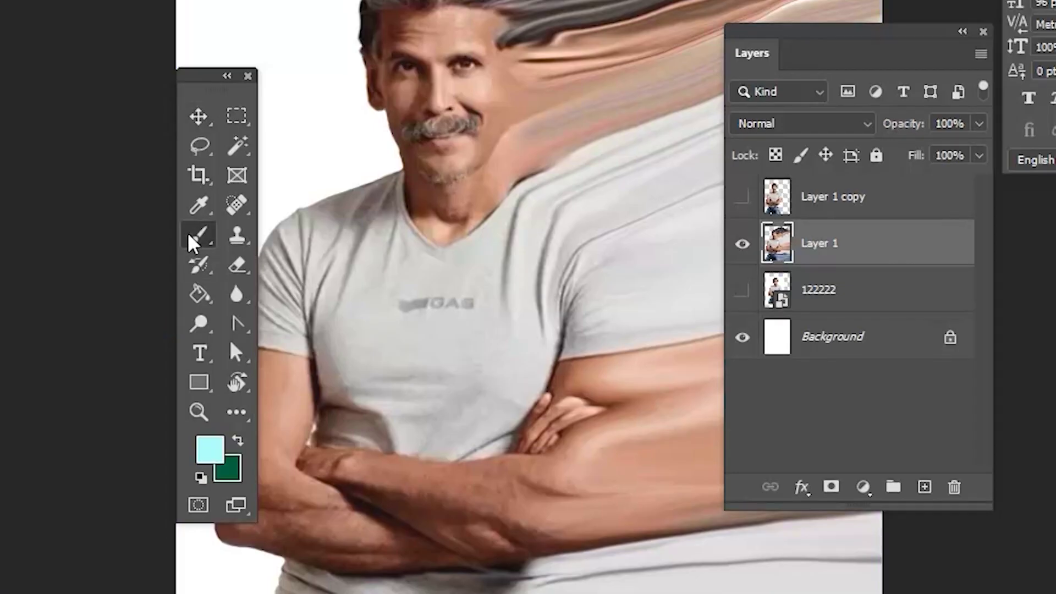
- Set the Brush tool to the Soft Round brush at 400 px with 0% hardness
{"action": "right_click", "coordinate": [197, 237]}
{"action": "left_click", "coordinate": [230, 242]}
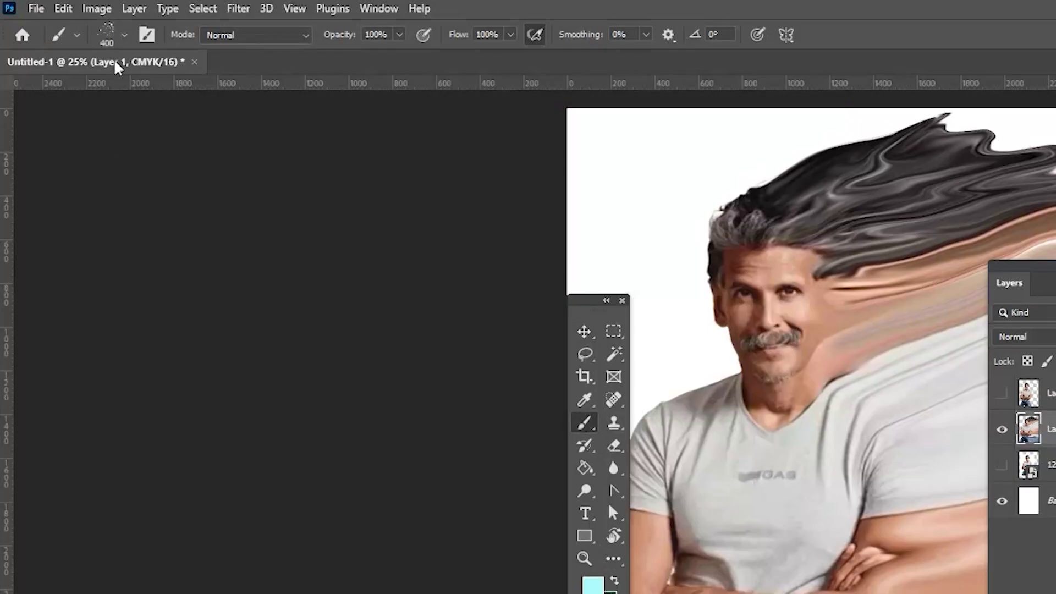
{"action": "left_click", "coordinate": [125, 35]}
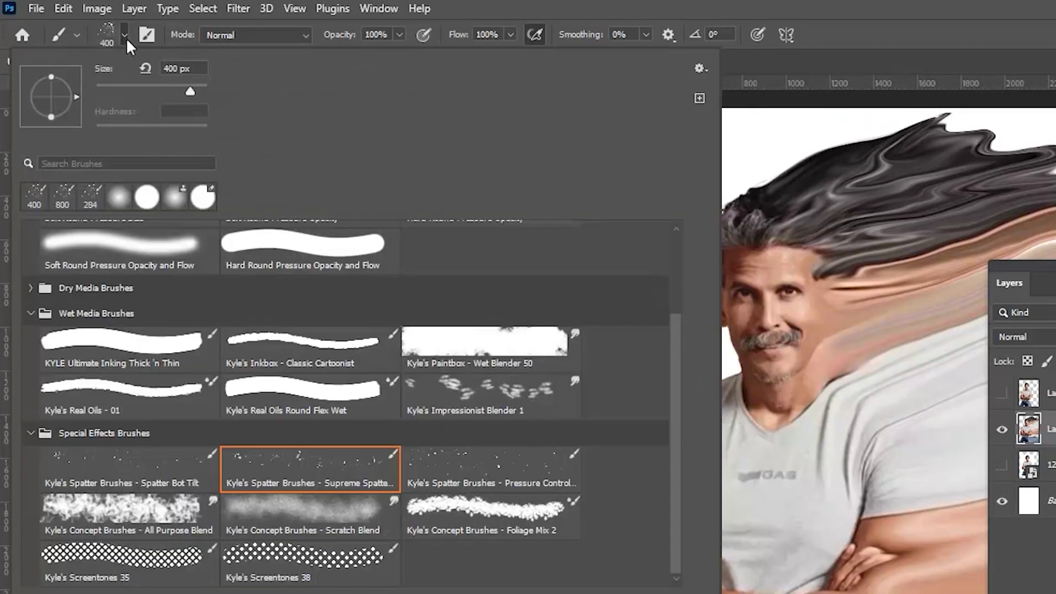
{"action": "left_click", "coordinate": [120, 199]}
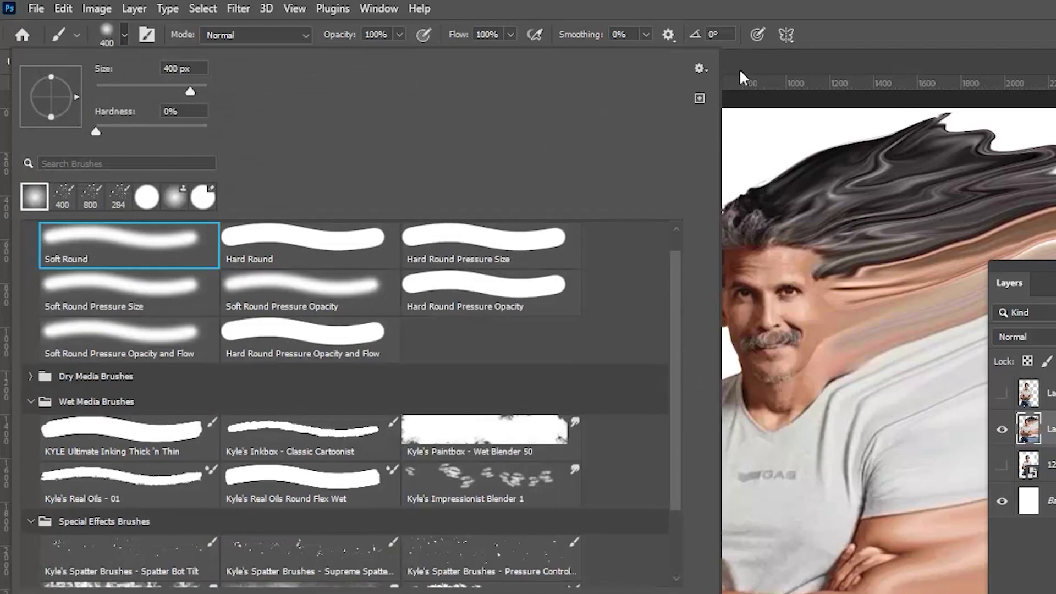
{"action": "left_click", "coordinate": [737, 86]}
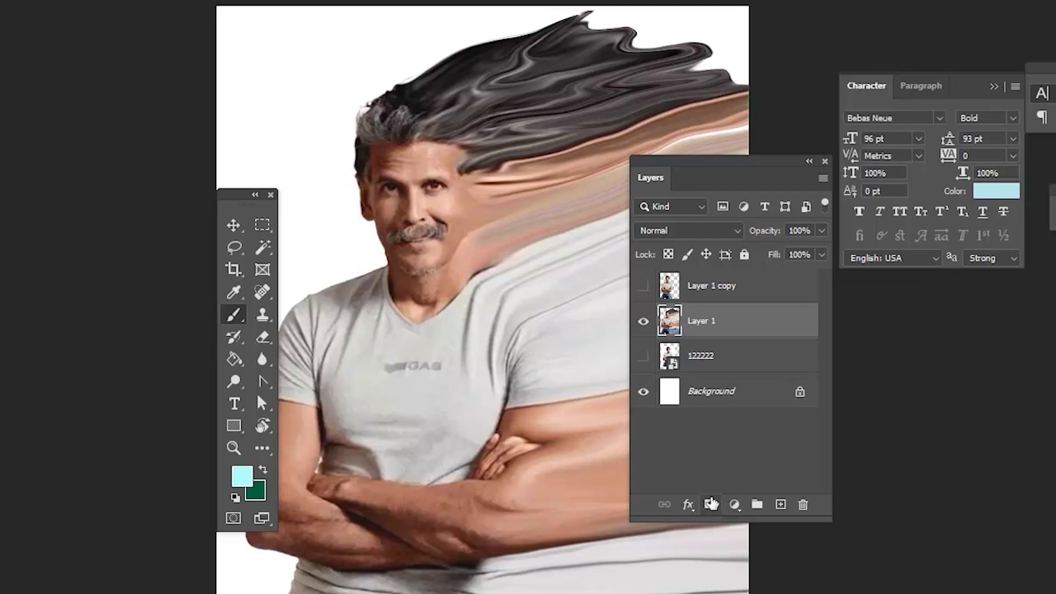
- Add a layer mask to Layer 1, fill it entirely with black, and make Layer 1 copy visible
{"action": "left_click", "coordinate": [710, 504]}
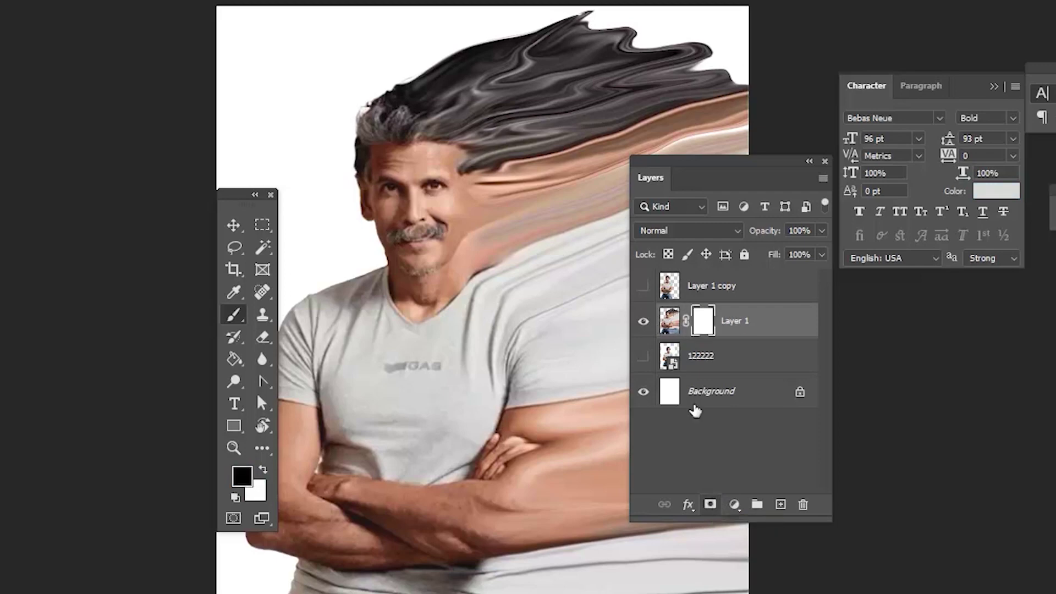
{"action": "mouse_move", "coordinate": [389, 164]}
{"action": "left_mouse_down"}
{"action": "mouse_move", "coordinate": [416, 333]}
{"action": "mouse_move", "coordinate": [431, 314]}
{"action": "mouse_move", "coordinate": [443, 89]}
{"action": "mouse_move", "coordinate": [632, 138]}
{"action": "mouse_move", "coordinate": [624, 39]}
{"action": "mouse_move", "coordinate": [523, 111]}
{"action": "mouse_move", "coordinate": [412, 290]}
{"action": "mouse_move", "coordinate": [420, 436]}
{"action": "mouse_move", "coordinate": [743, 480]}
{"action": "mouse_move", "coordinate": [820, 566]}
{"action": "mouse_move", "coordinate": [709, 593]}
{"action": "left_mouse_up"}
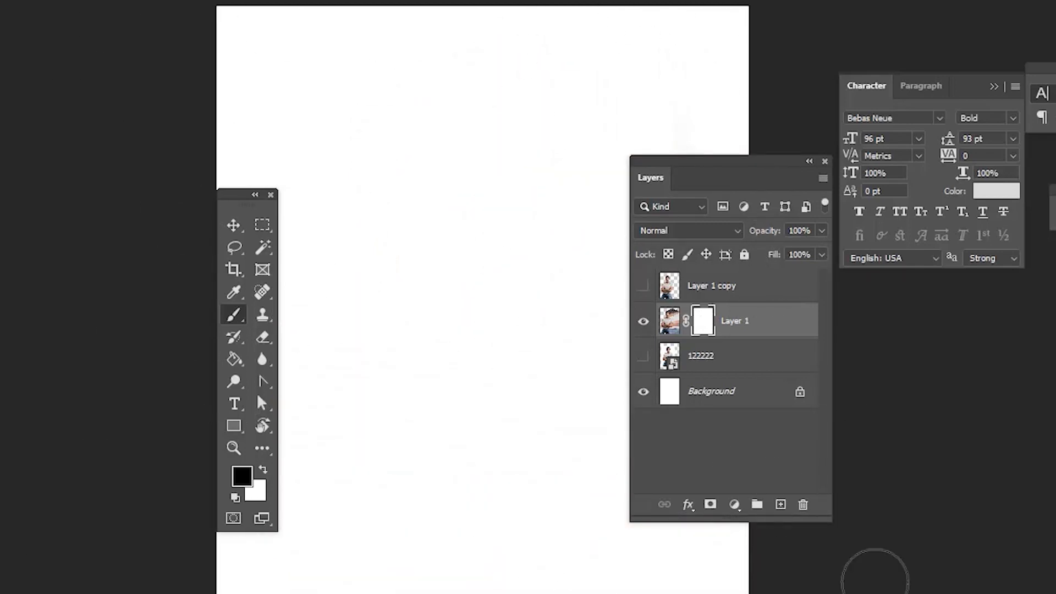
{"action": "key", "text": "alt+BackSpace"}
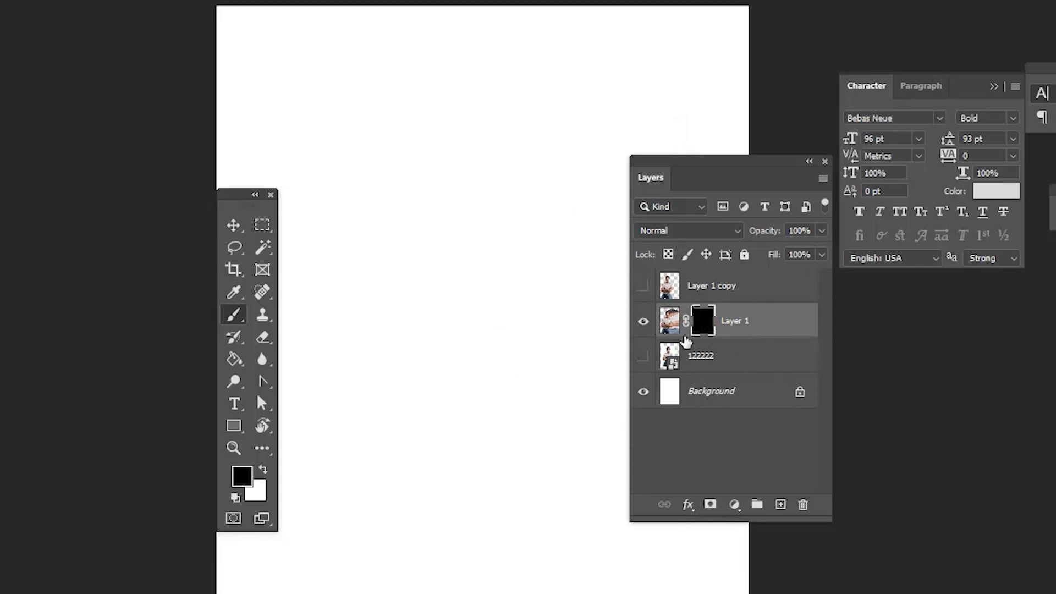
{"action": "left_click", "coordinate": [709, 294]}
{"action": "left_click", "coordinate": [642, 287]}
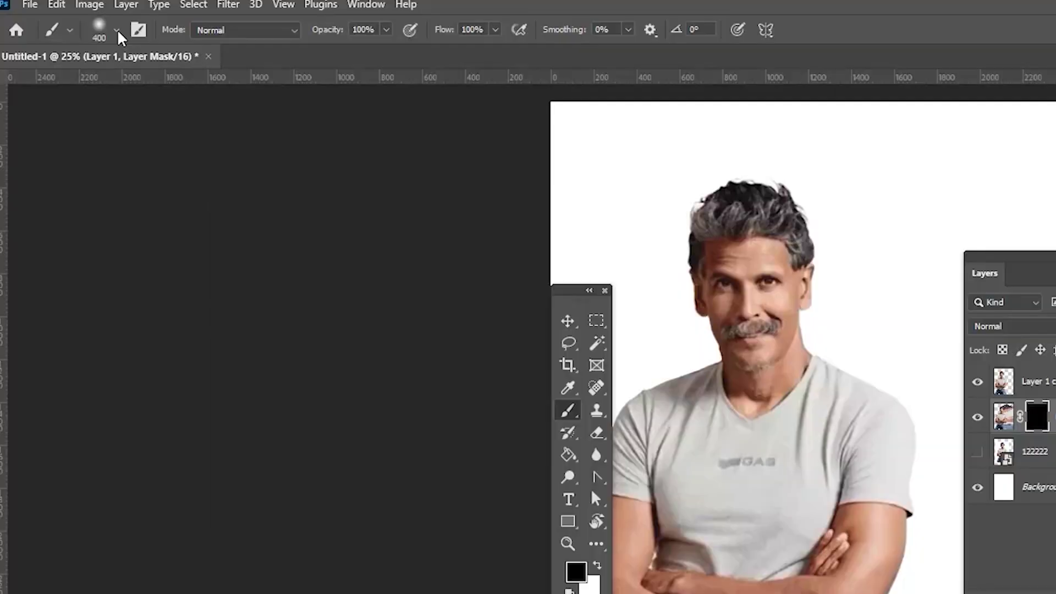
- Switch to the 400 px spatter brush and make white the foreground colour
{"action": "left_click", "coordinate": [115, 28]}
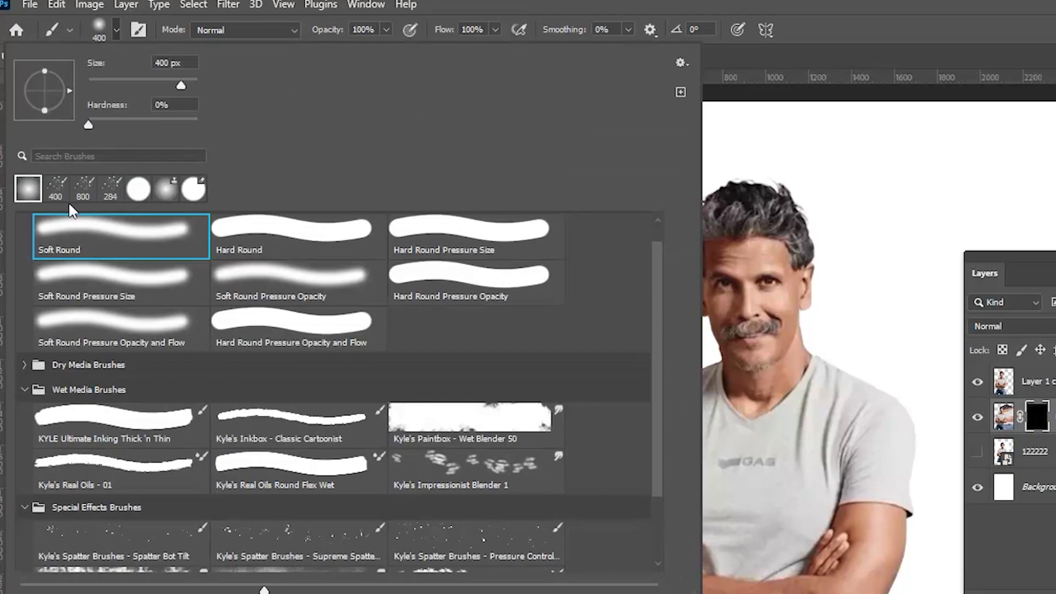
{"action": "left_click", "coordinate": [55, 194]}
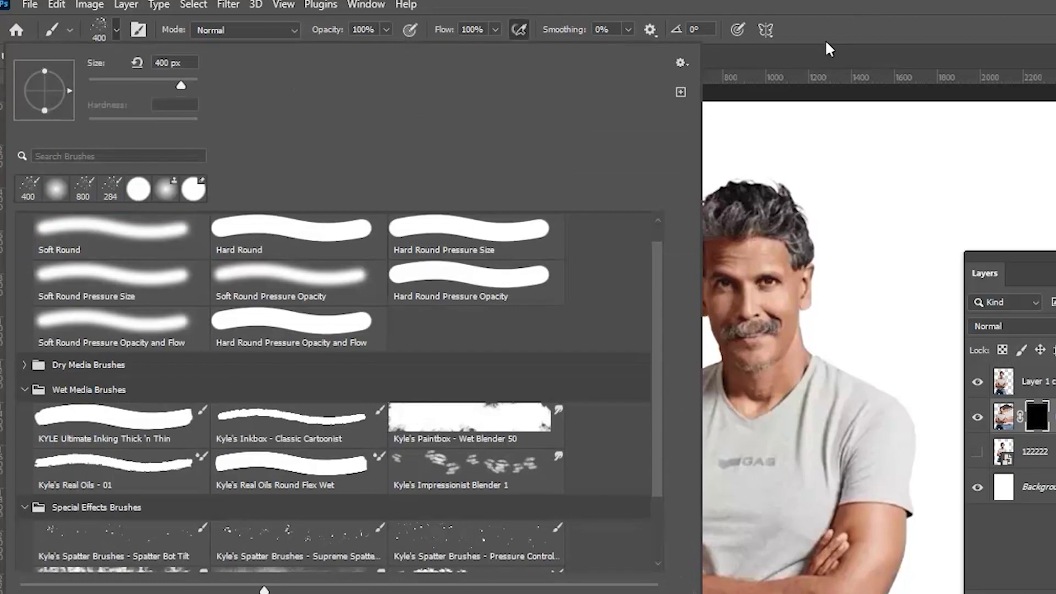
{"action": "left_click_drag", "start_coordinate": [852, 250], "coordinate": [819, 226]}
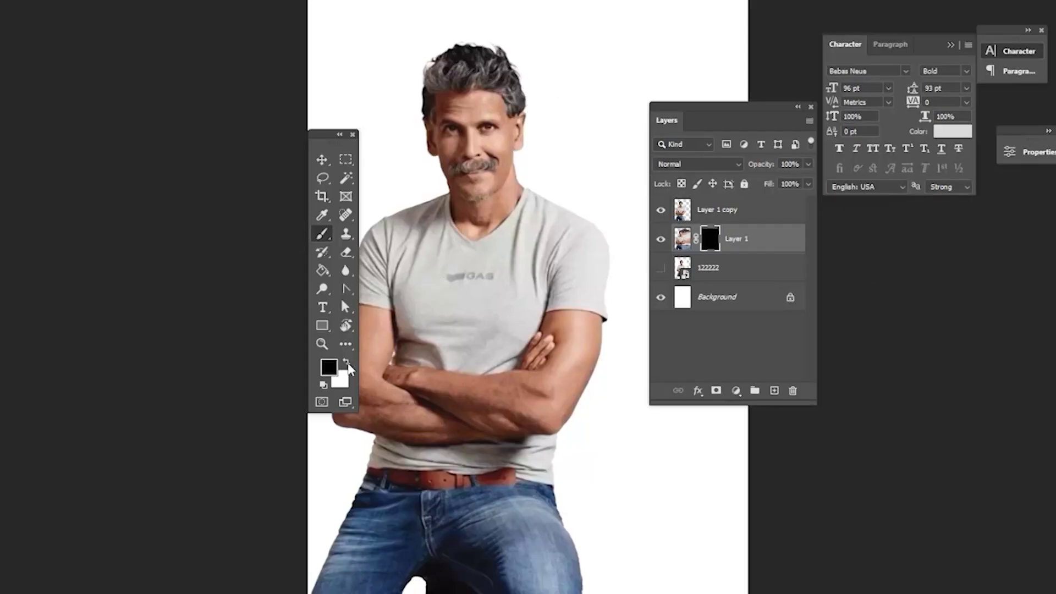
{"action": "left_click", "coordinate": [348, 364]}
- Paint white spatters on Layer 1's mask beside the man, revealing smeared particles from the hair down to the jeans
{"action": "mouse_move", "coordinate": [546, 81]}
{"action": "left_mouse_down"}
{"action": "mouse_move", "coordinate": [587, 55]}
{"action": "mouse_move", "coordinate": [609, 63]}
{"action": "mouse_move", "coordinate": [682, 23]}
{"action": "left_mouse_up"}
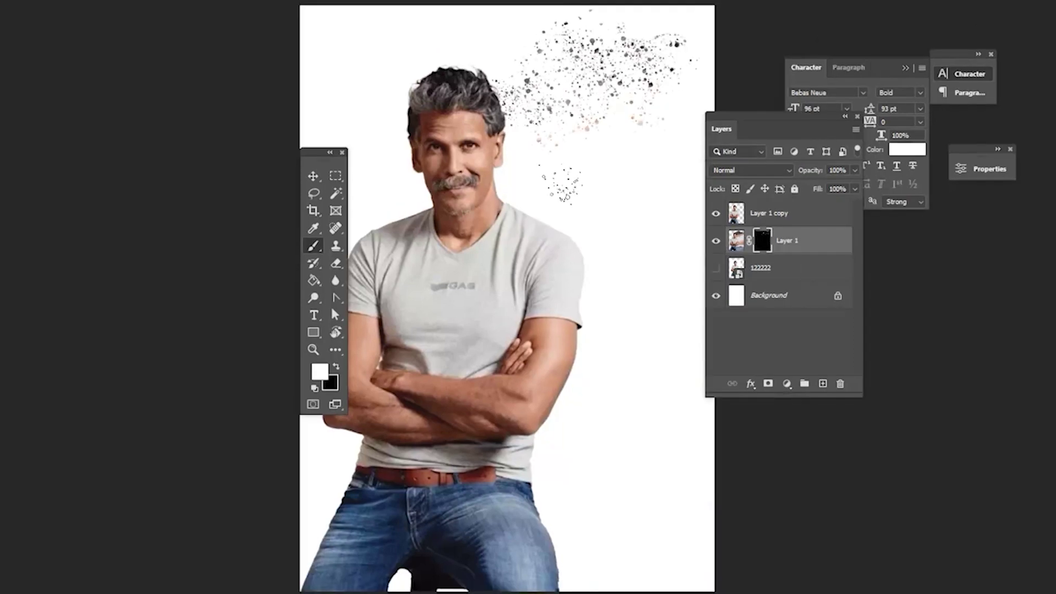
{"action": "mouse_move", "coordinate": [564, 196]}
{"action": "left_mouse_down"}
{"action": "mouse_move", "coordinate": [599, 135]}
{"action": "mouse_move", "coordinate": [673, 123]}
{"action": "left_mouse_up"}
{"action": "mouse_move", "coordinate": [605, 154]}
{"action": "left_mouse_down"}
{"action": "mouse_move", "coordinate": [577, 96]}
{"action": "mouse_move", "coordinate": [563, 116]}
{"action": "mouse_move", "coordinate": [517, 126]}
{"action": "mouse_move", "coordinate": [536, 198]}
{"action": "mouse_move", "coordinate": [528, 195]}
{"action": "mouse_move", "coordinate": [547, 228]}
{"action": "mouse_move", "coordinate": [628, 254]}
{"action": "mouse_move", "coordinate": [583, 242]}
{"action": "mouse_move", "coordinate": [613, 412]}
{"action": "mouse_move", "coordinate": [574, 545]}
{"action": "mouse_move", "coordinate": [641, 547]}
{"action": "mouse_move", "coordinate": [676, 514]}
{"action": "mouse_move", "coordinate": [652, 314]}
{"action": "mouse_move", "coordinate": [608, 354]}
{"action": "mouse_move", "coordinate": [569, 291]}
{"action": "mouse_move", "coordinate": [673, 127]}
{"action": "mouse_move", "coordinate": [525, 42]}
{"action": "mouse_move", "coordinate": [564, 28]}
{"action": "left_mouse_up"}
{"action": "left_click_drag", "start_coordinate": [742, 118], "coordinate": [606, 125]}
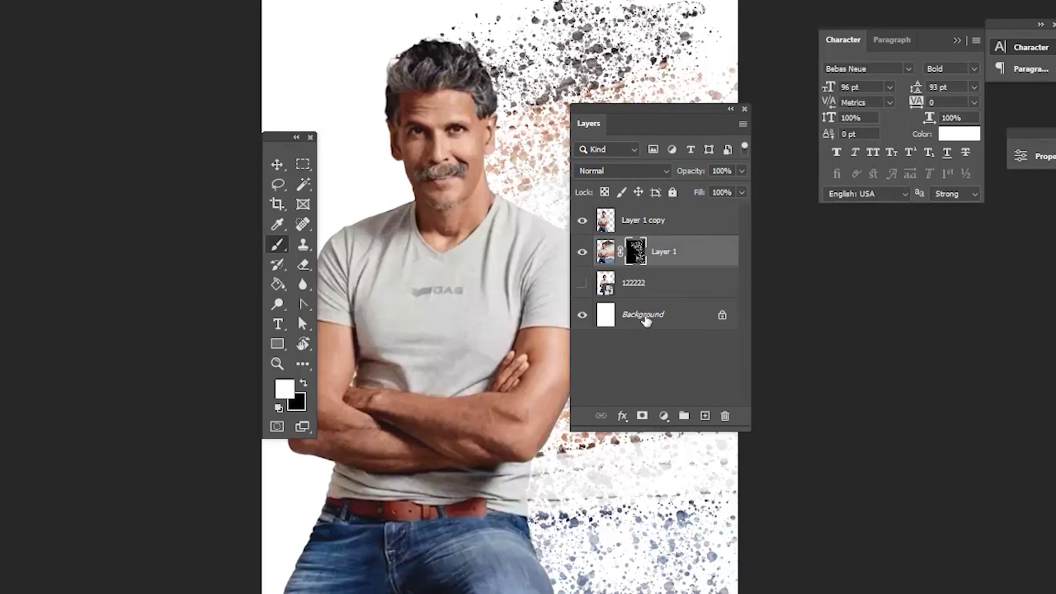
- Add a white layer mask to Layer 1 copy and make black the foreground colour
{"action": "left_click", "coordinate": [627, 221]}
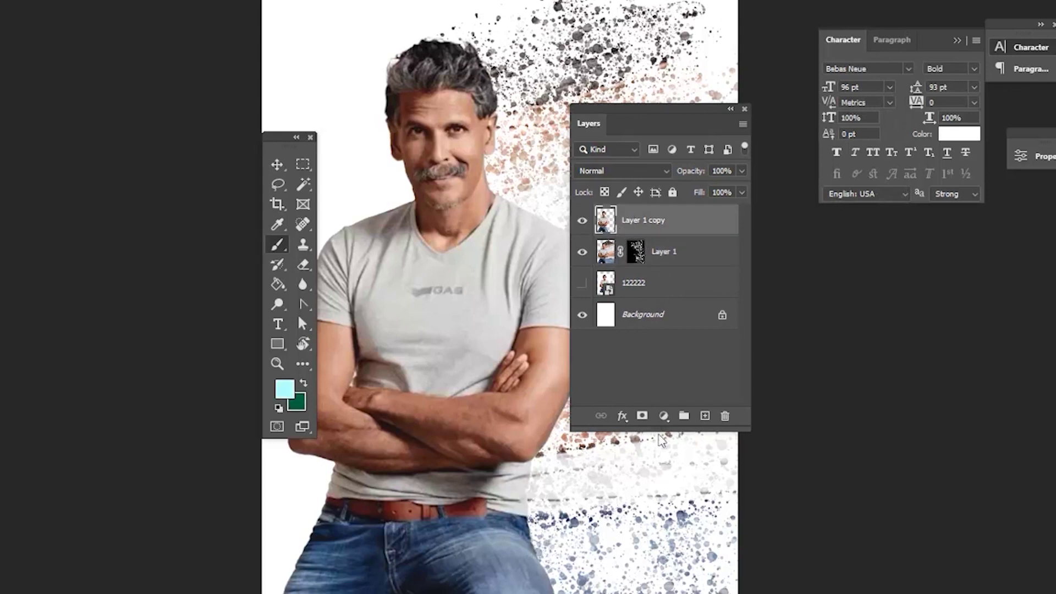
{"action": "left_click", "coordinate": [642, 416]}
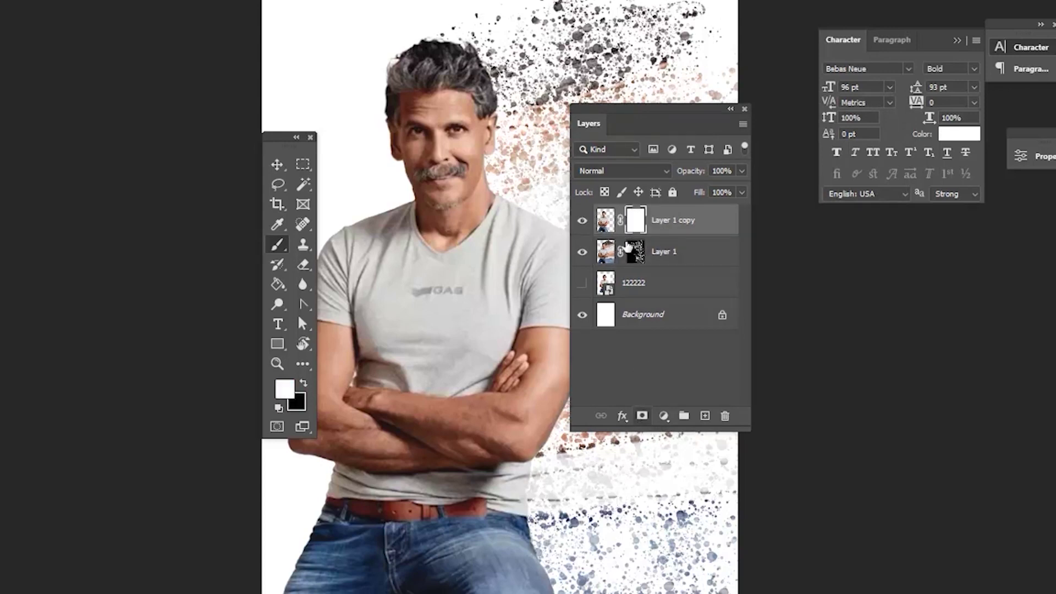
{"action": "left_click", "coordinate": [304, 385]}
- Paint black spatters on Layer 1 copy's mask along the man's dispersing side from hair to jeans, clearing stray specks on the face with white
{"action": "left_click", "coordinate": [489, 154]}
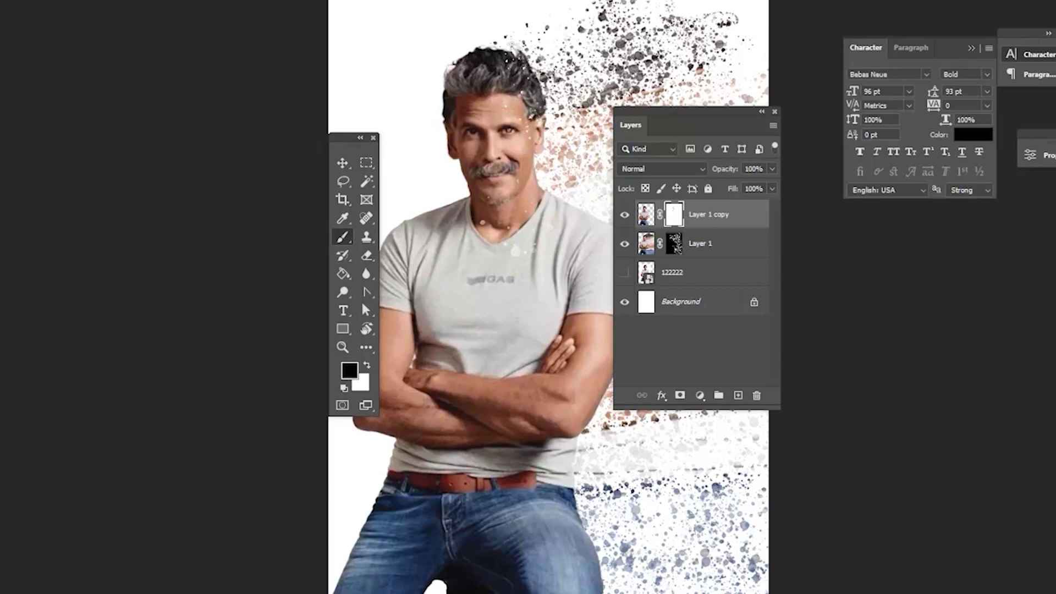
{"action": "mouse_move", "coordinate": [530, 65]}
{"action": "left_mouse_down"}
{"action": "mouse_move", "coordinate": [538, 109]}
{"action": "mouse_move", "coordinate": [516, 77]}
{"action": "mouse_move", "coordinate": [526, 97]}
{"action": "left_mouse_up"}
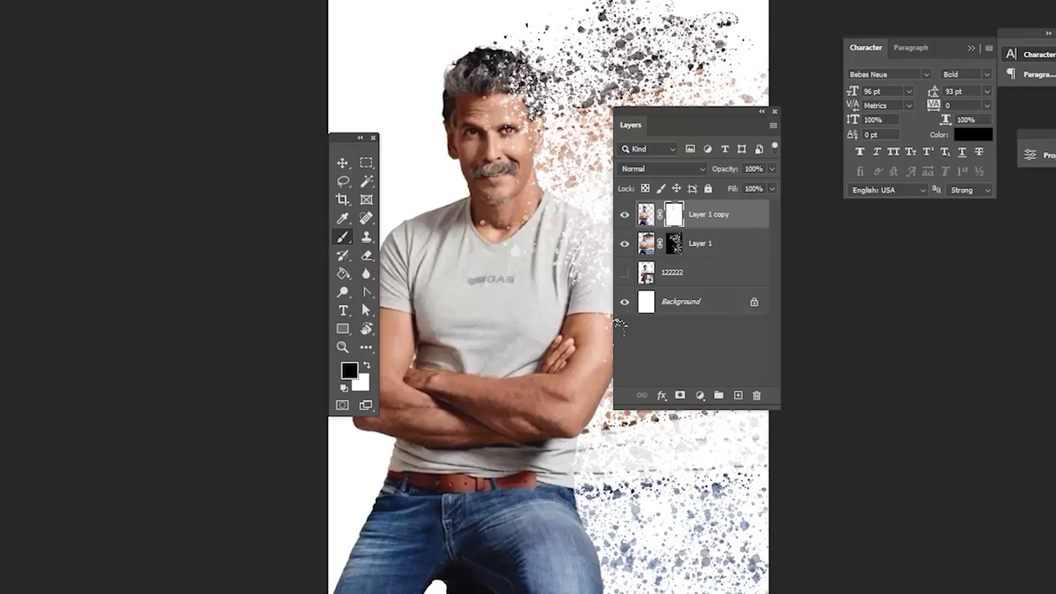
{"action": "mouse_move", "coordinate": [623, 303]}
{"action": "left_mouse_down"}
{"action": "mouse_move", "coordinate": [617, 371]}
{"action": "mouse_move", "coordinate": [575, 423]}
{"action": "mouse_move", "coordinate": [620, 363]}
{"action": "mouse_move", "coordinate": [562, 501]}
{"action": "mouse_move", "coordinate": [554, 448]}
{"action": "mouse_move", "coordinate": [575, 536]}
{"action": "left_mouse_up"}
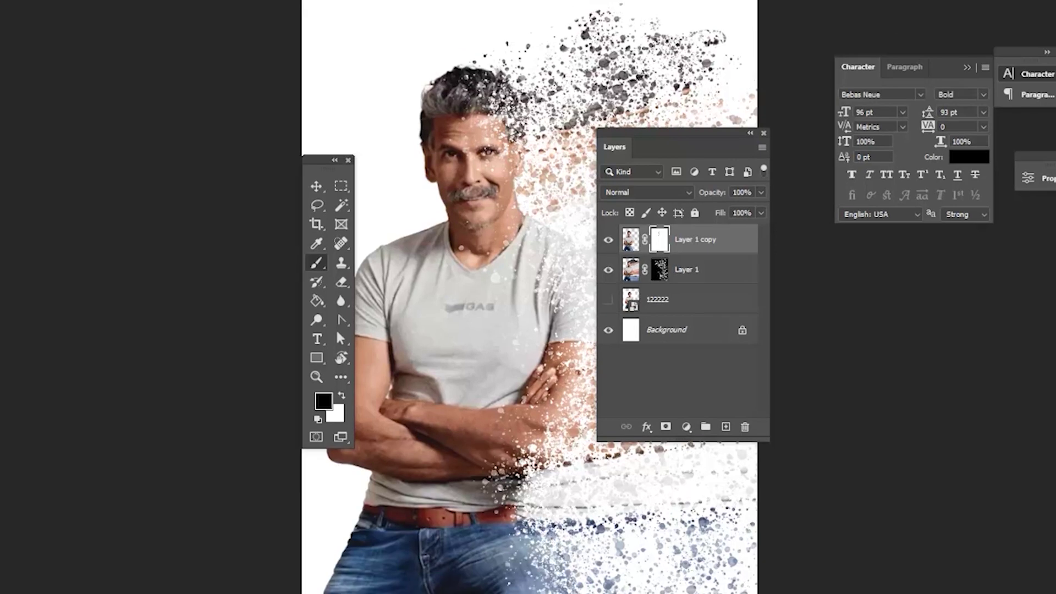
{"action": "left_click_drag", "start_coordinate": [560, 572], "coordinate": [520, 577]}
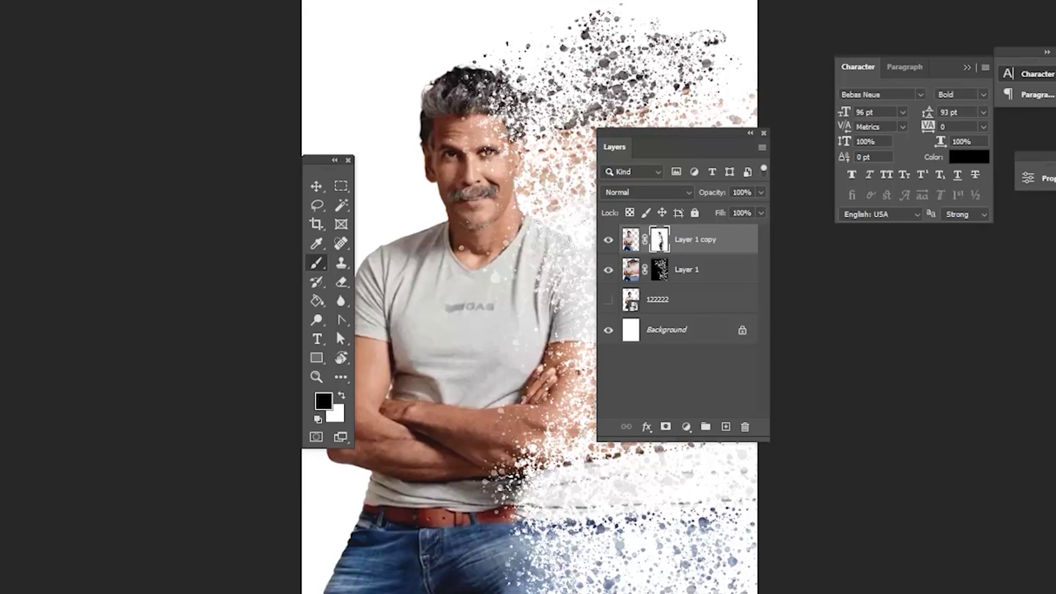
{"action": "mouse_move", "coordinate": [520, 105]}
{"action": "left_mouse_down"}
{"action": "mouse_move", "coordinate": [498, 83]}
{"action": "mouse_move", "coordinate": [492, 53]}
{"action": "left_mouse_up"}
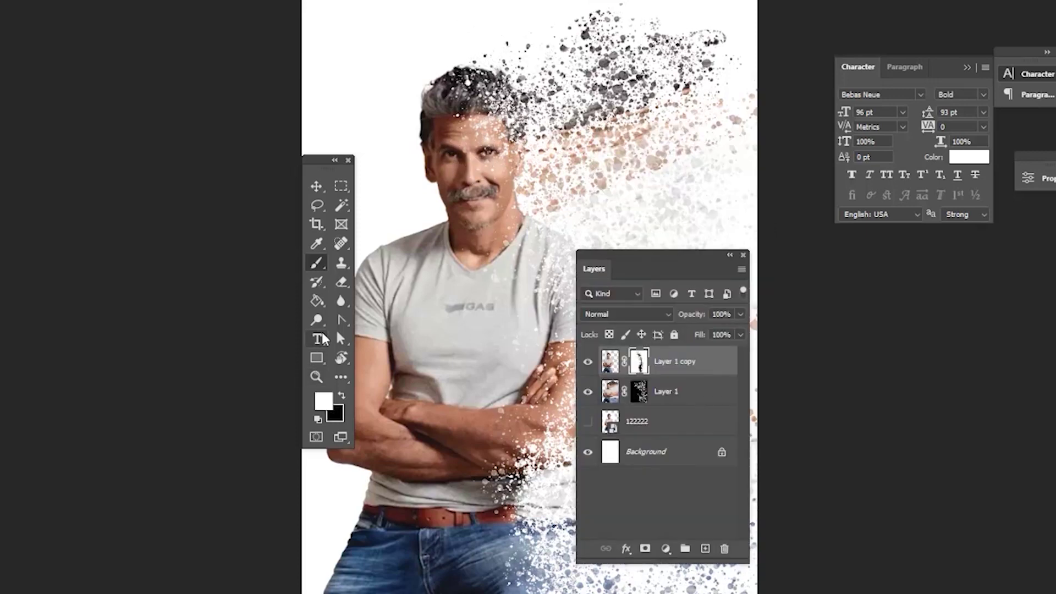
- Add the title "MILIND SOMAN" above the man's head in Bebas Neue Bold 96 pt and colour it black
{"action": "left_click", "coordinate": [321, 334]}
{"action": "left_click", "coordinate": [388, 73]}
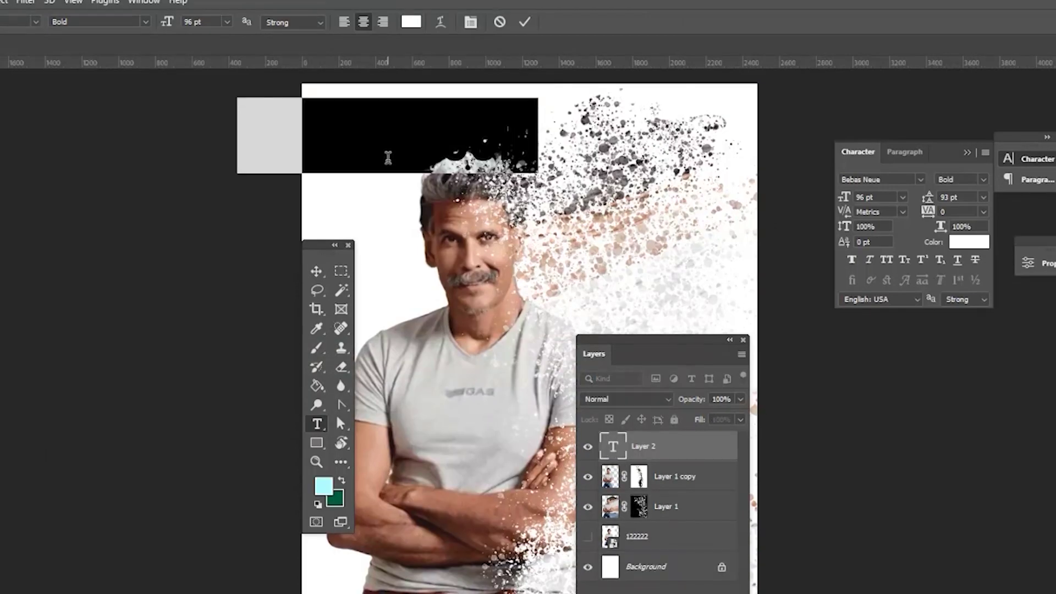
{"action": "type", "text": "MILIND SOMAN"}
{"action": "key", "text": "ctrl+a"}
{"action": "left_click", "coordinate": [411, 21]}
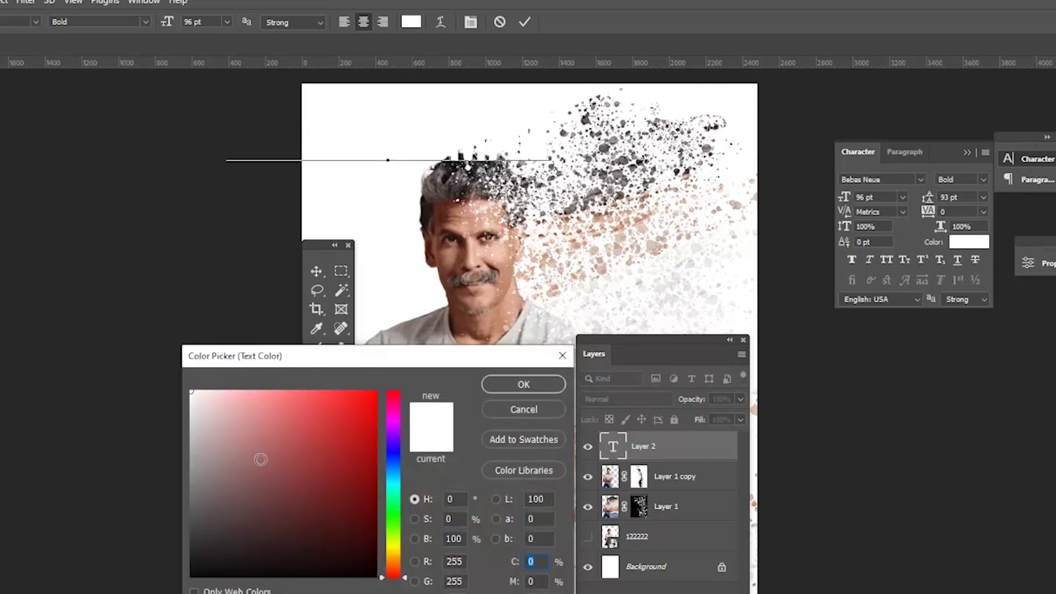
{"action": "left_click", "coordinate": [203, 576]}
{"action": "left_click", "coordinate": [528, 384]}
{"action": "left_click", "coordinate": [316, 271]}
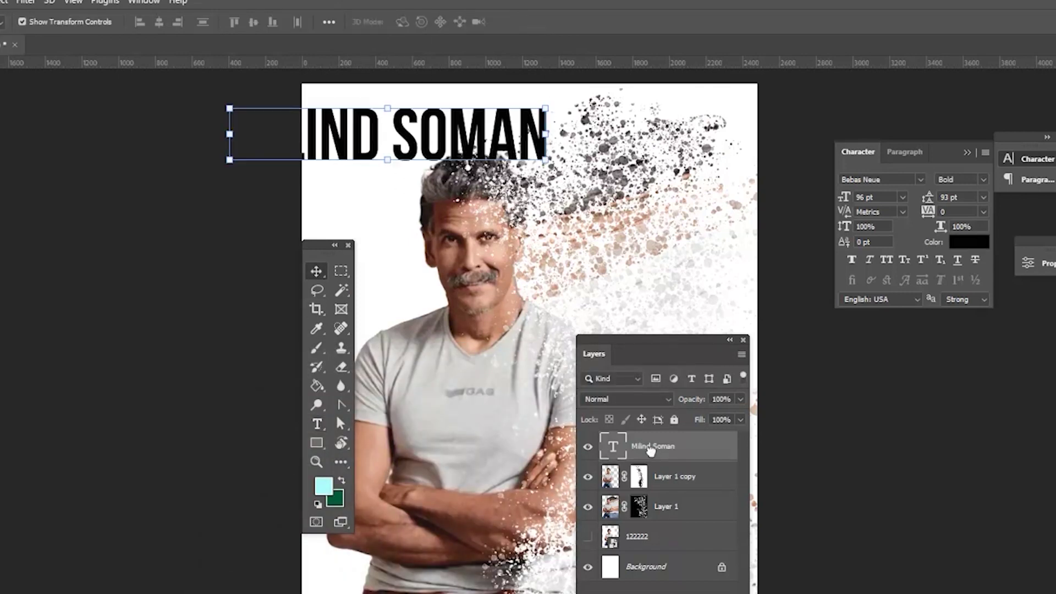
- Place the title layer beneath Layer 1 and shift the title sideways behind the hair and dark spatters
{"action": "left_click_drag", "start_coordinate": [654, 446], "coordinate": [646, 536]}
{"action": "left_click_drag", "start_coordinate": [423, 138], "coordinate": [584, 156]}
{"action": "left_click", "coordinate": [583, 157]}
{"action": "left_click", "coordinate": [654, 505]}
- Break the title into two lines, with "SOMAN" beneath "MILIND"
{"action": "left_click", "coordinate": [316, 424]}
{"action": "left_click", "coordinate": [352, 428]}
{"action": "left_click", "coordinate": [570, 144]}
{"action": "key", "text": "Return"}
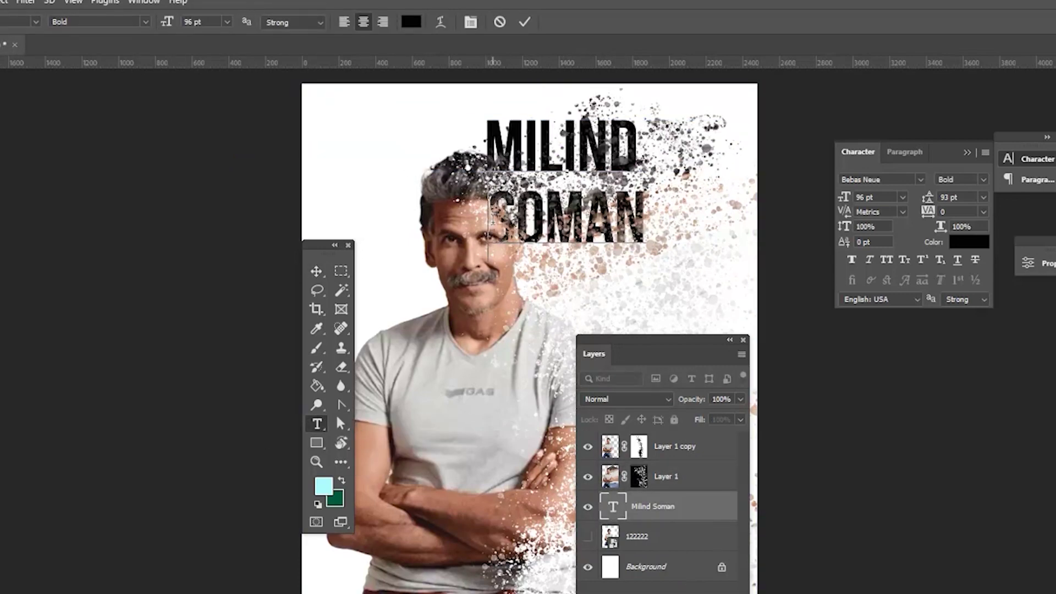
- Enlarge the two-line title to 123.24 pt and reposition it behind the man's head near the page's upper edge
{"action": "left_click", "coordinate": [316, 271]}
{"action": "left_click_drag", "start_coordinate": [546, 147], "coordinate": [500, 143]}
{"action": "key", "text": "ctrl+t"}
{"action": "left_click_drag", "start_coordinate": [646, 243], "coordinate": [704, 302]}
{"action": "left_click_drag", "start_coordinate": [615, 250], "coordinate": [608, 234]}
- Colour the word "SOMAN" blue
{"action": "left_click", "coordinate": [317, 423]}
{"action": "left_click_drag", "start_coordinate": [495, 225], "coordinate": [697, 230]}
{"action": "left_click", "coordinate": [412, 22]}
{"action": "left_click", "coordinate": [392, 461]}
{"action": "left_click", "coordinate": [281, 494]}
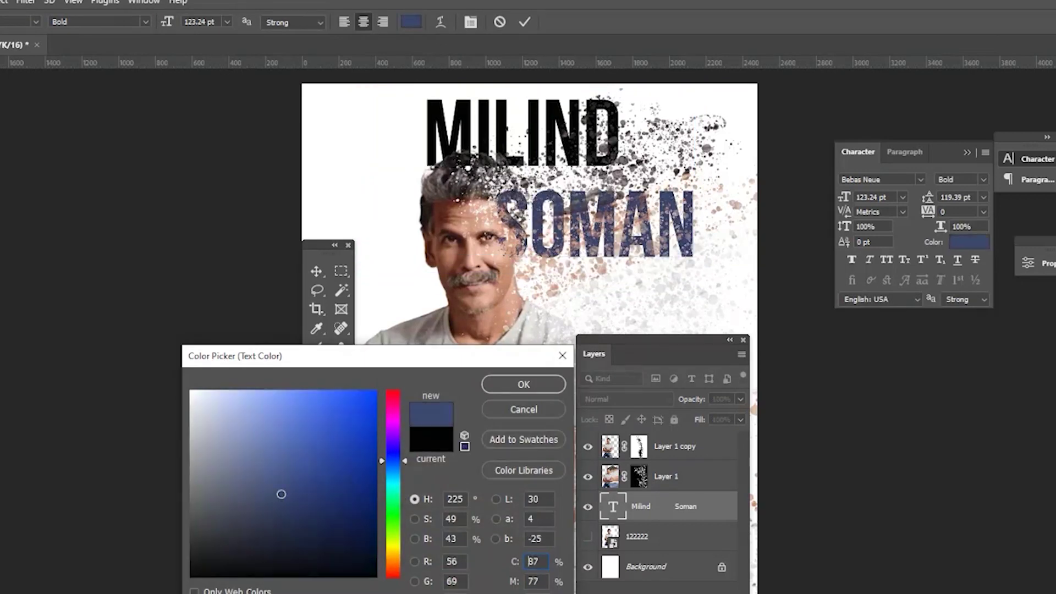
{"action": "key", "text": "Return"}
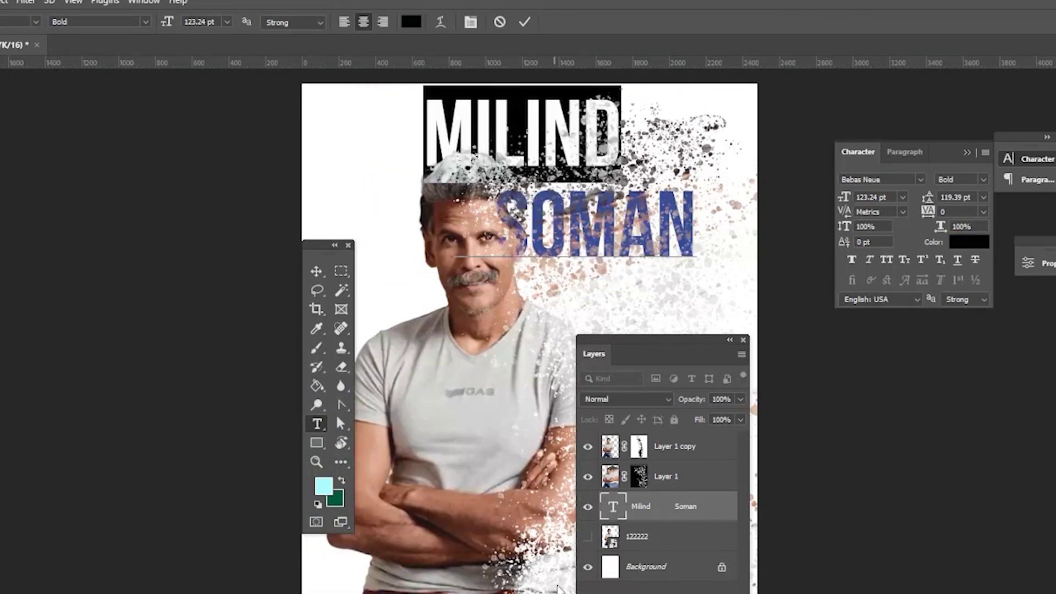
- Colour the word "MILIND" dark red, #861112
{"action": "left_click", "coordinate": [410, 21]}
{"action": "left_click_drag", "start_coordinate": [385, 347], "coordinate": [340, 264]}
{"action": "left_click", "coordinate": [348, 485]}
{"action": "left_click_drag", "start_coordinate": [299, 415], "coordinate": [309, 388]}
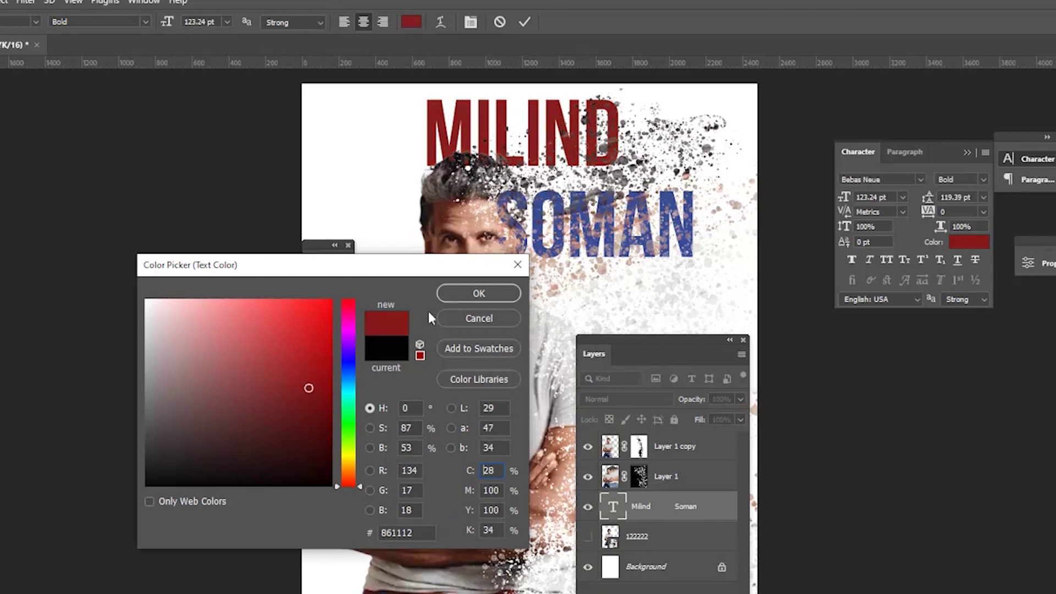
{"action": "left_click", "coordinate": [479, 293]}
- Nudge the title slightly and indent "SOMAN" further so it clears the man's face
{"action": "left_click", "coordinate": [575, 453]}
{"action": "double_click", "coordinate": [497, 225]}
{"action": "left_click", "coordinate": [316, 271]}
{"action": "left_click_drag", "start_coordinate": [507, 136], "coordinate": [501, 134]}
{"action": "double_click", "coordinate": [497, 225]}
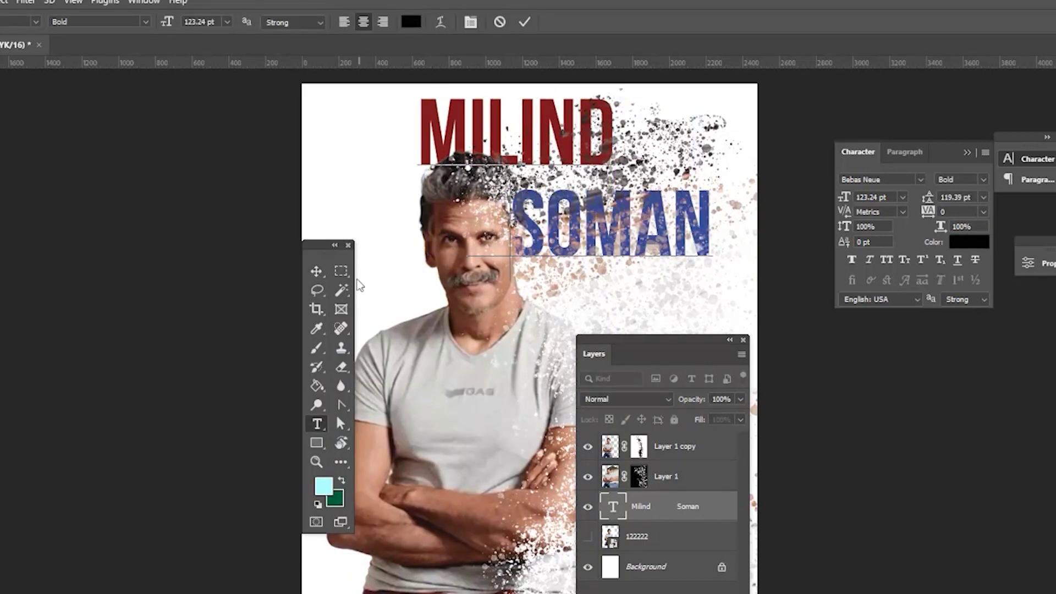
{"action": "left_click", "coordinate": [316, 271]}
- Move the Layers panel off the artwork and view the finished poster in full-screen mode
{"action": "left_click", "coordinate": [735, 329]}
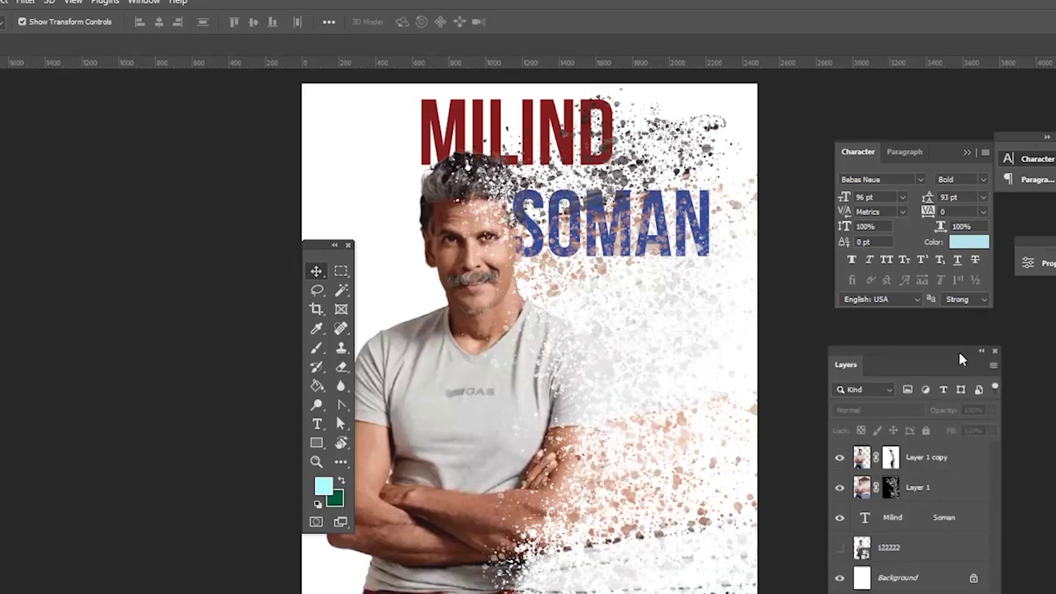
{"action": "key", "text": "f"}
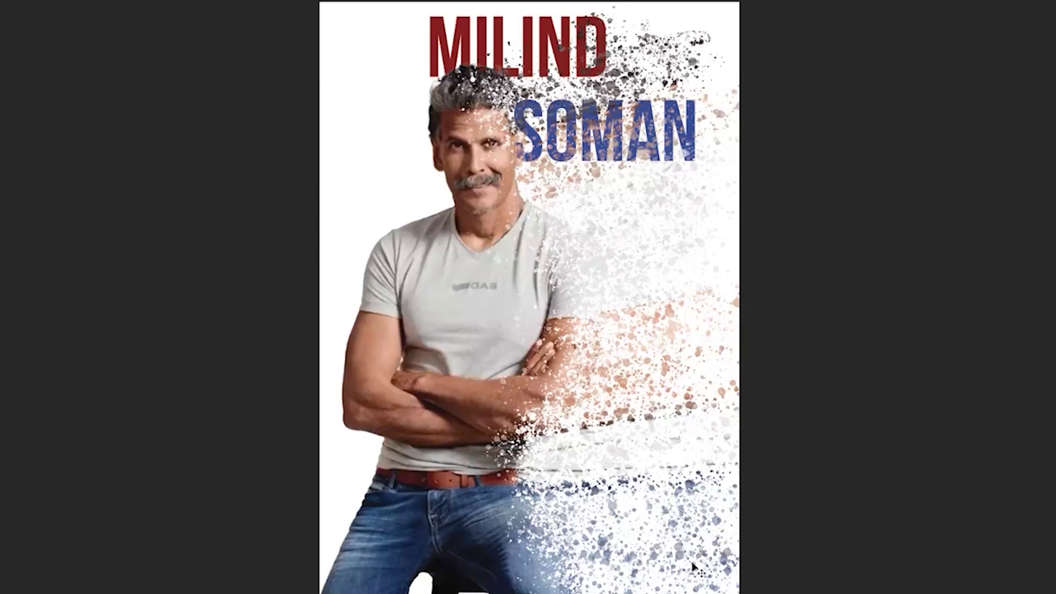